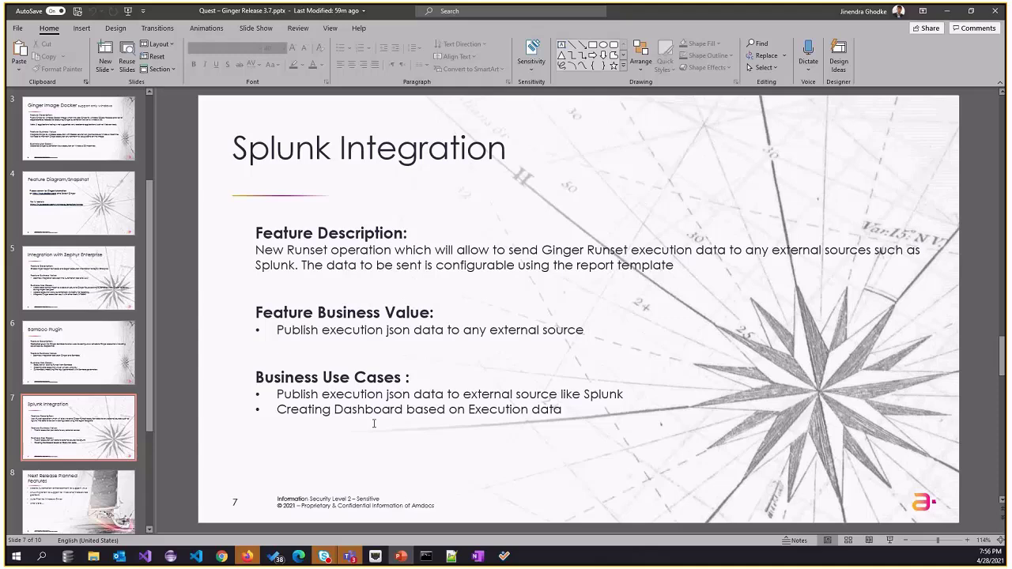
Step: Switch to Ginger and open the operations of the Default Run Set
{"action": "left_click", "coordinate": [504, 555]}
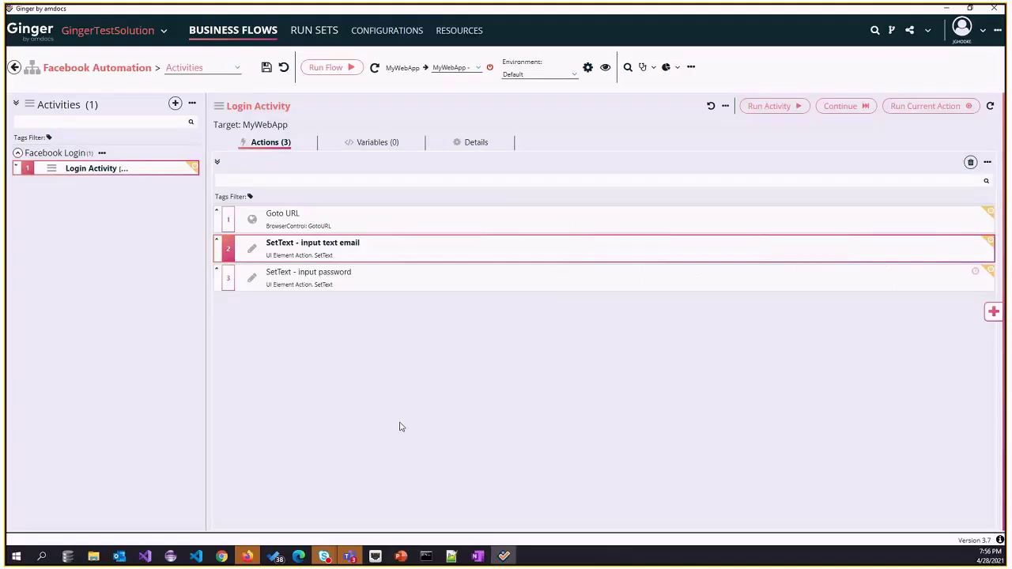
{"action": "left_click", "coordinate": [468, 32]}
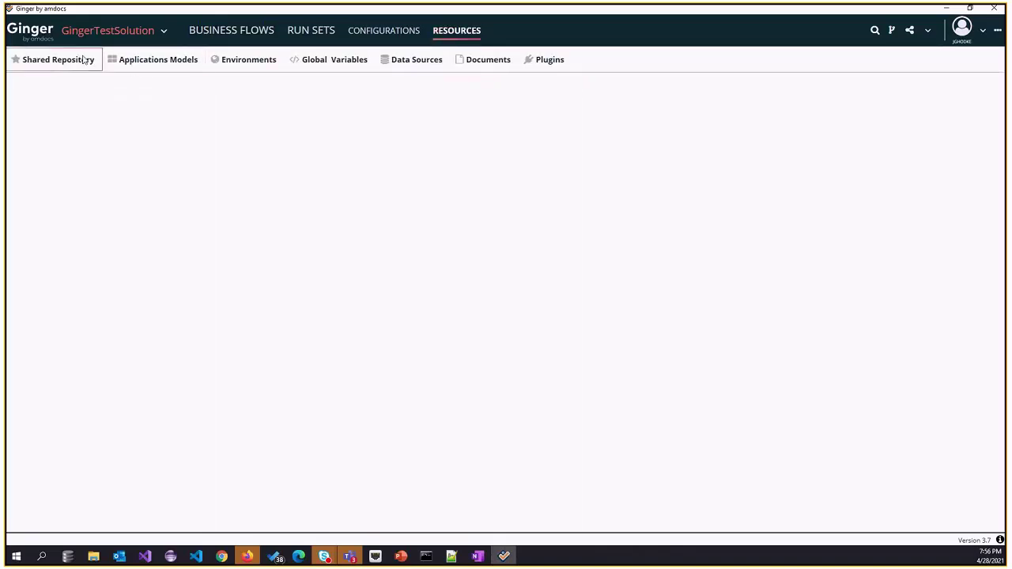
{"action": "left_click", "coordinate": [307, 32]}
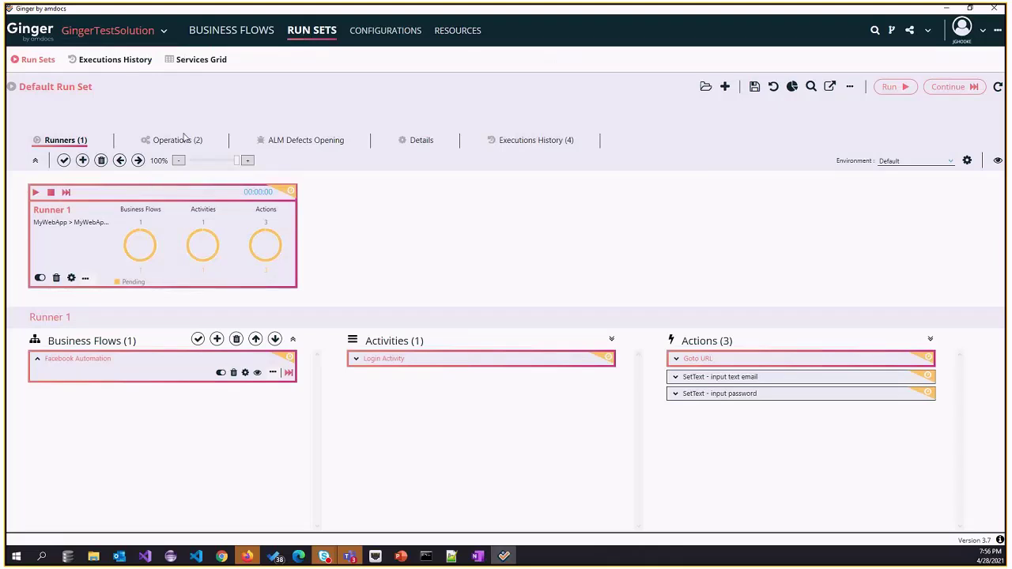
{"action": "left_click", "coordinate": [178, 139]}
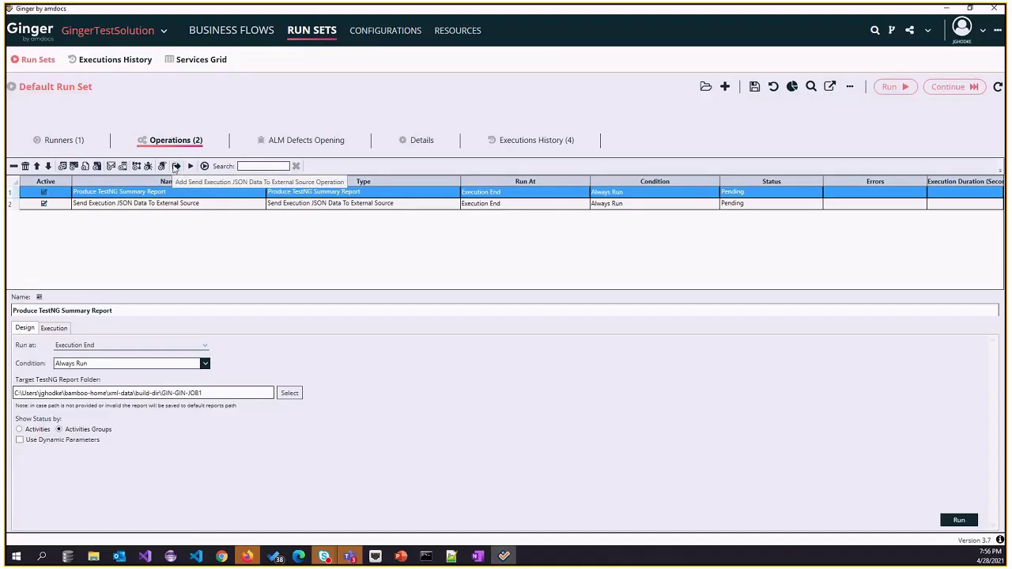
Step: Add a Send Execution JSON Data To External Source operation and look through its endpoint, header and JSON body fields
{"action": "left_click", "coordinate": [175, 166]}
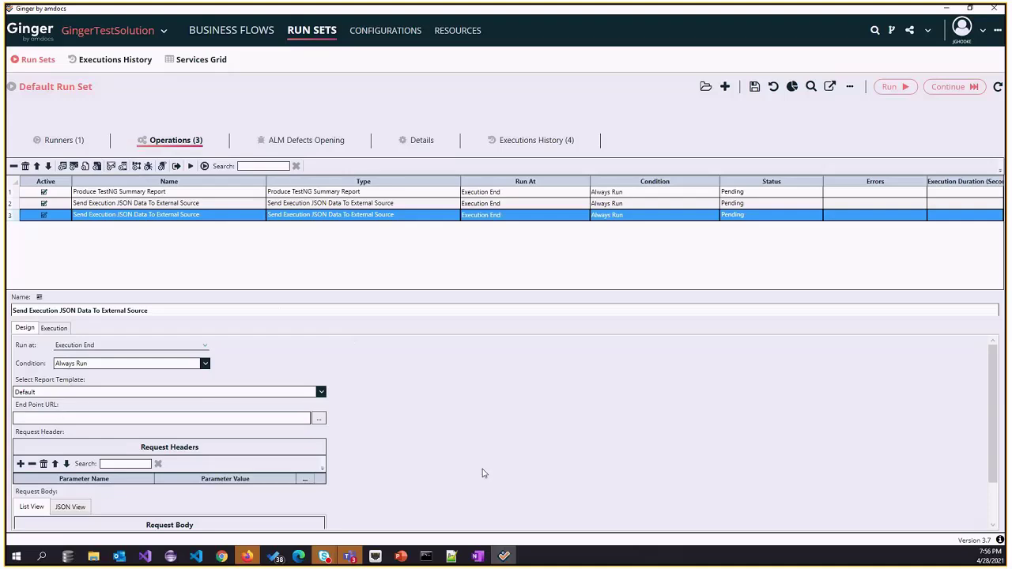
{"action": "scroll", "coordinate": [484, 473], "scroll_direction": "down", "scroll_amount": 1}
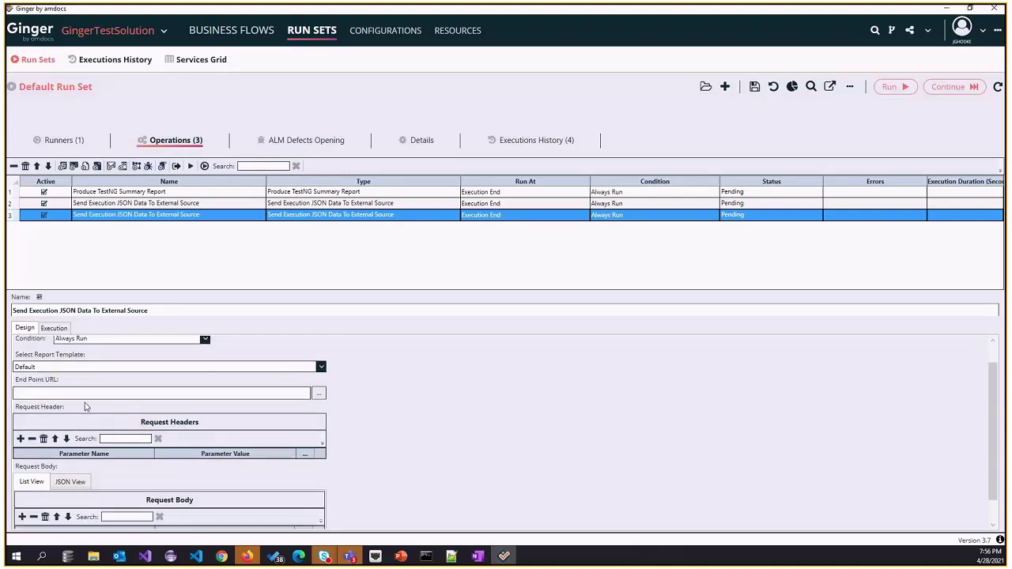
{"action": "left_click", "coordinate": [55, 391]}
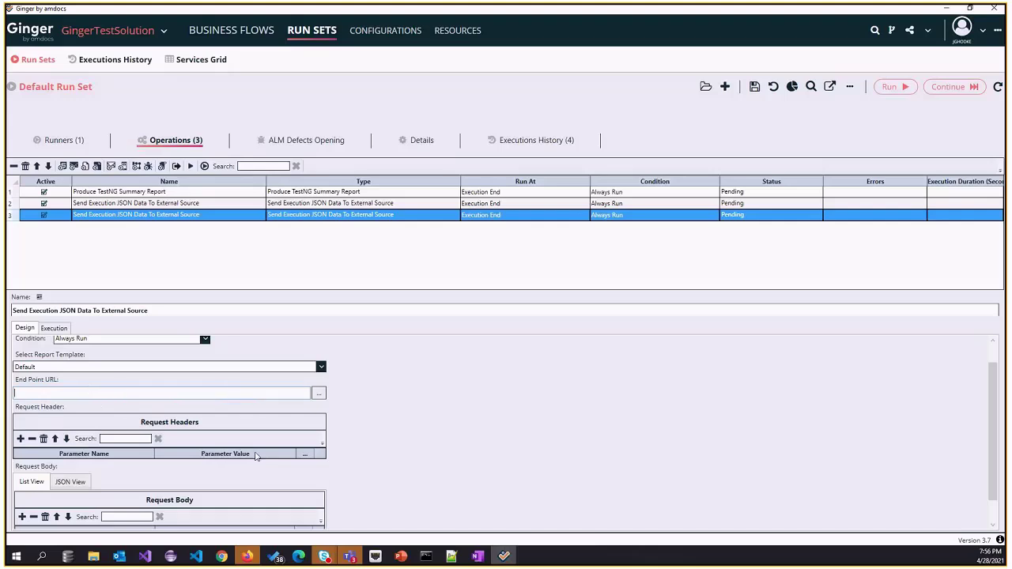
{"action": "scroll", "coordinate": [386, 419], "scroll_direction": "down", "scroll_amount": 1}
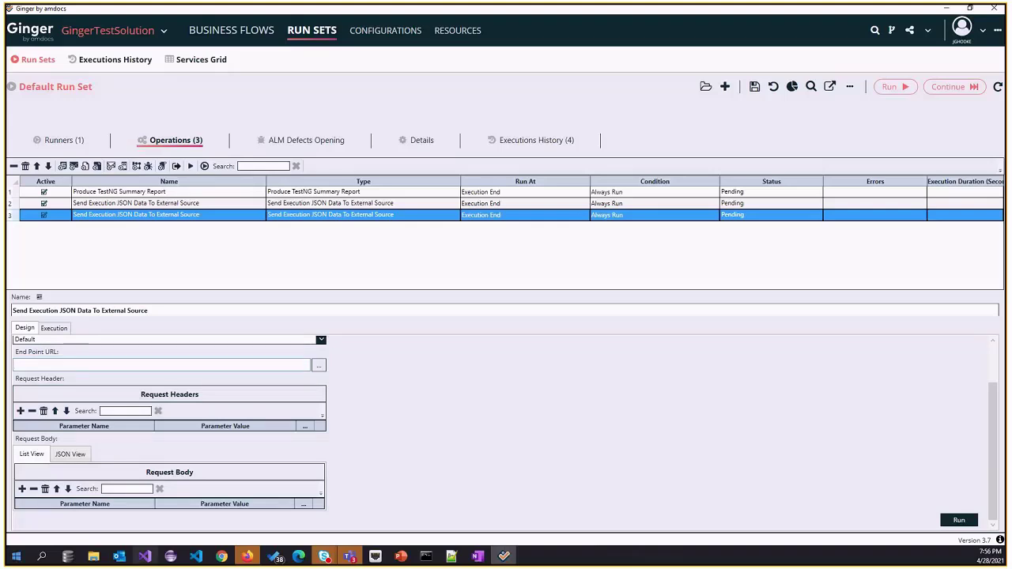
{"action": "left_click", "coordinate": [69, 454]}
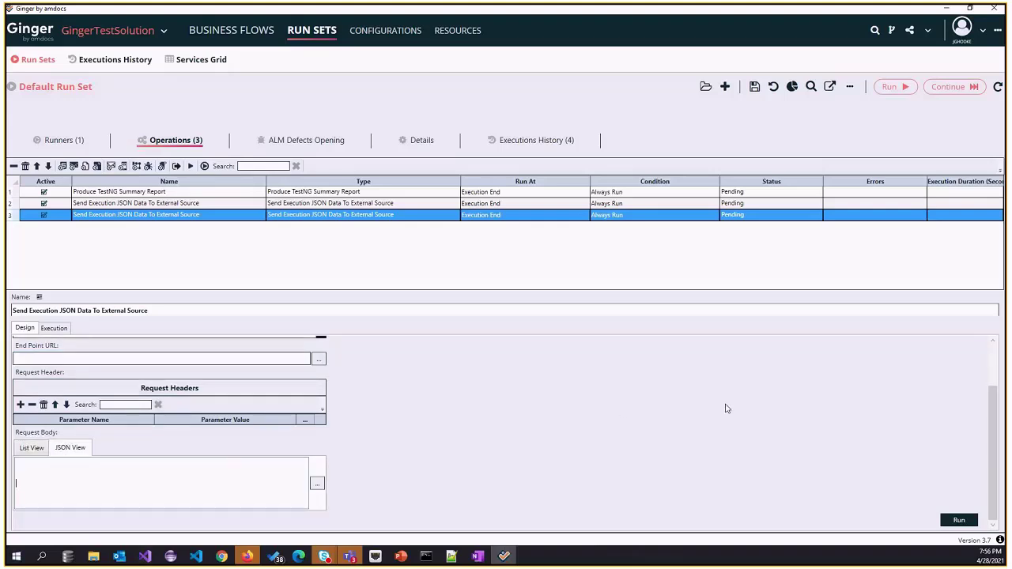
{"action": "scroll", "coordinate": [553, 419], "scroll_direction": "up", "scroll_amount": 1}
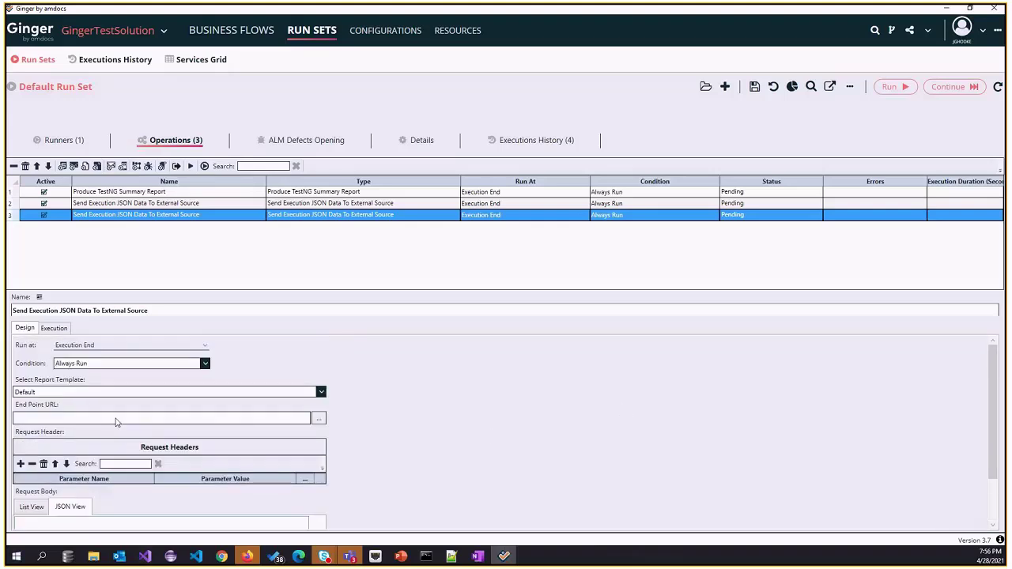
Step: Examine the endpoint URL, request header and JSON request body of the already configured Send Execution JSON Data To External Source operation
{"action": "left_click", "coordinate": [158, 207]}
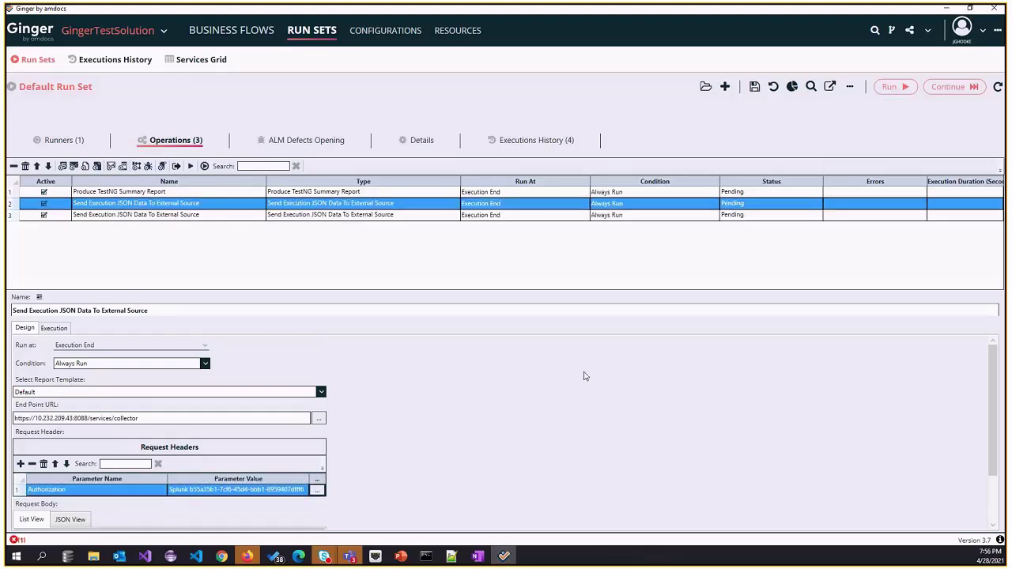
{"action": "scroll", "coordinate": [409, 416], "scroll_direction": "down", "scroll_amount": 2}
{"action": "scroll", "coordinate": [315, 430], "scroll_direction": "up", "scroll_amount": 1}
{"action": "left_click_drag", "start_coordinate": [139, 403], "coordinate": [15, 402]}
{"action": "scroll", "coordinate": [443, 388], "scroll_direction": "down", "scroll_amount": 1}
{"action": "scroll", "coordinate": [443, 388], "scroll_direction": "down", "scroll_amount": 1}
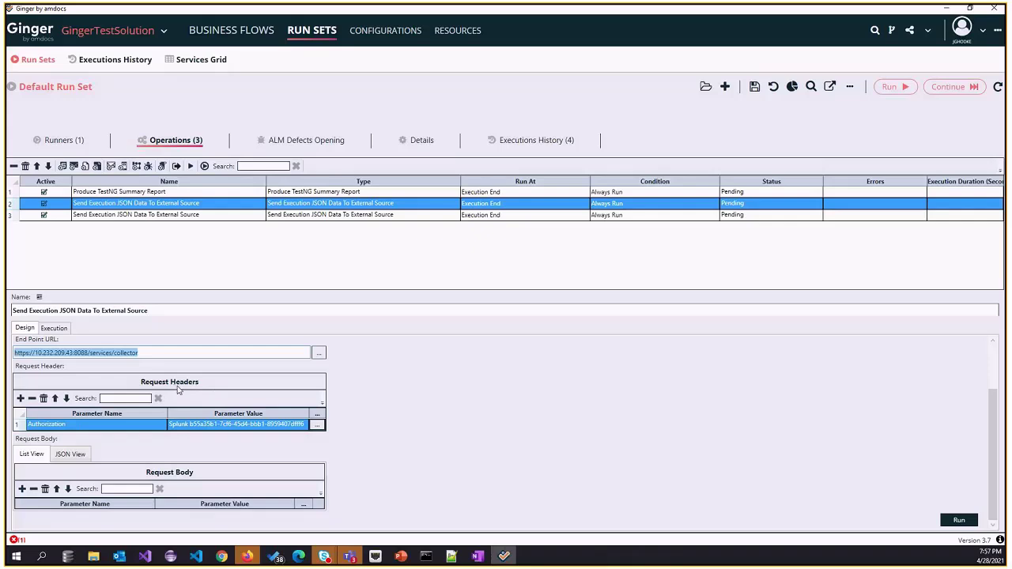
{"action": "left_click", "coordinate": [76, 455]}
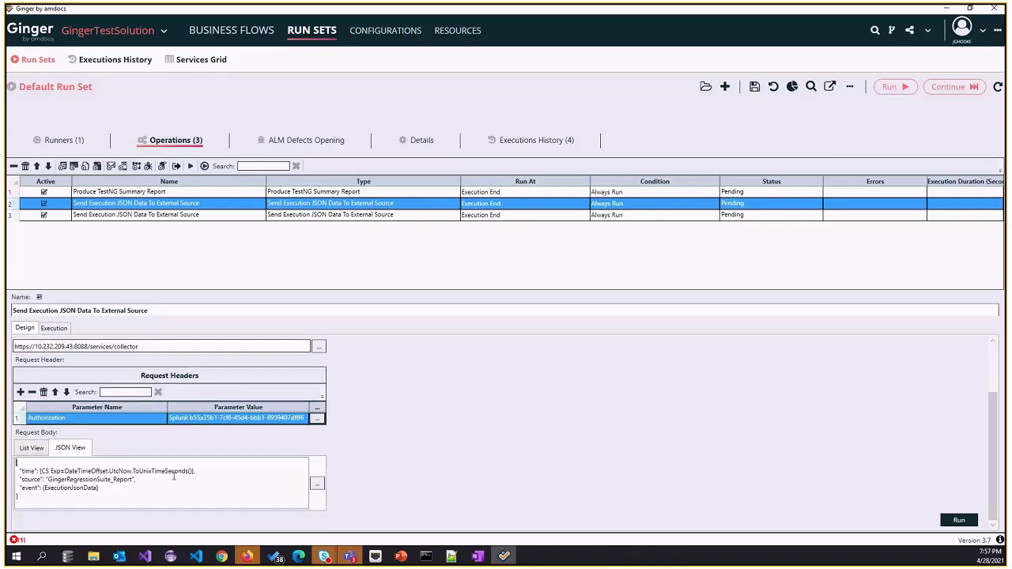
{"action": "key", "text": "ctrl+a"}
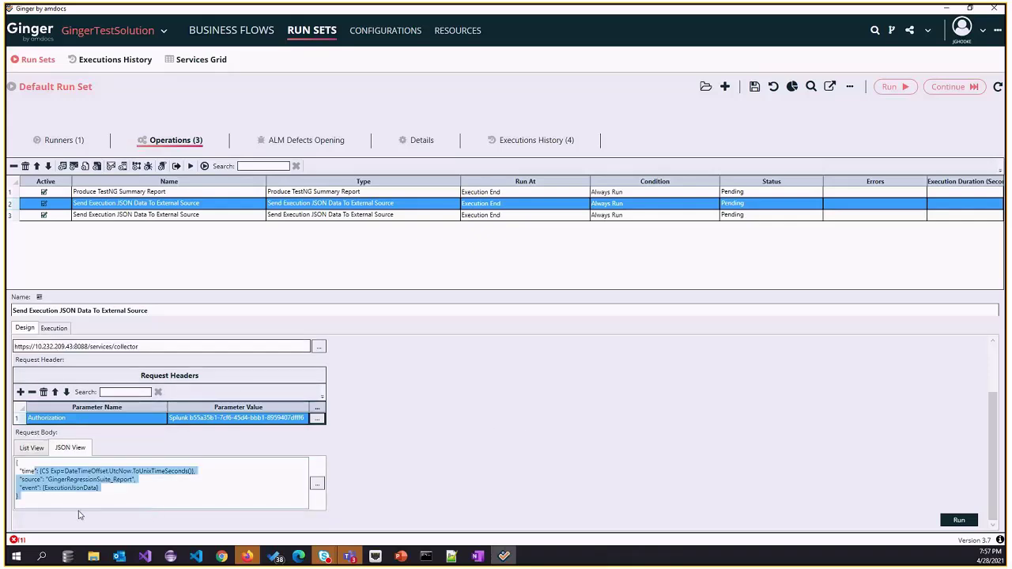
{"action": "left_click", "coordinate": [114, 479]}
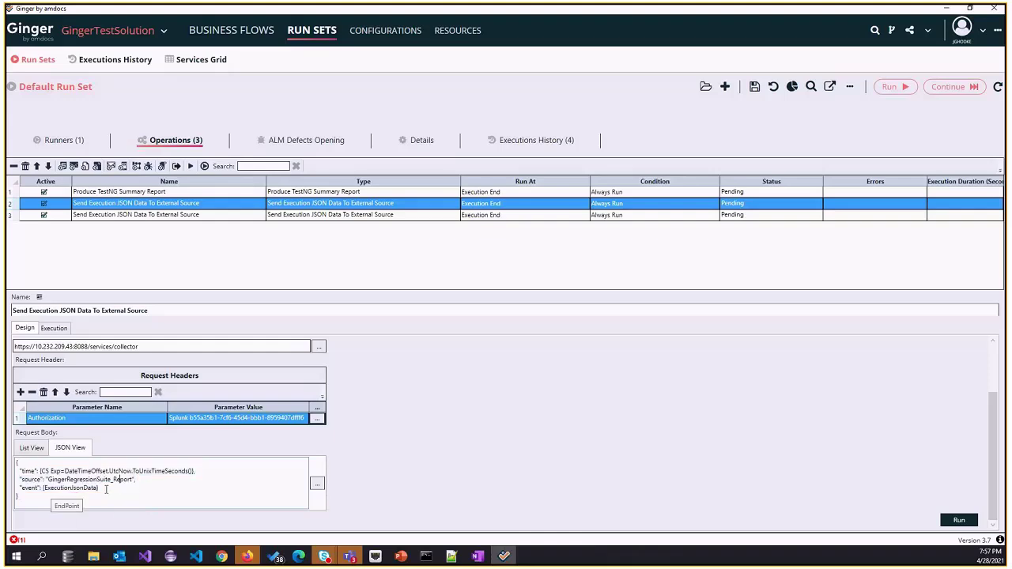
Step: Inspect the request body in the Value Expression Editor and find ExecutionJsonData among the Runset expressions under Flow Details
{"action": "left_click", "coordinate": [316, 483]}
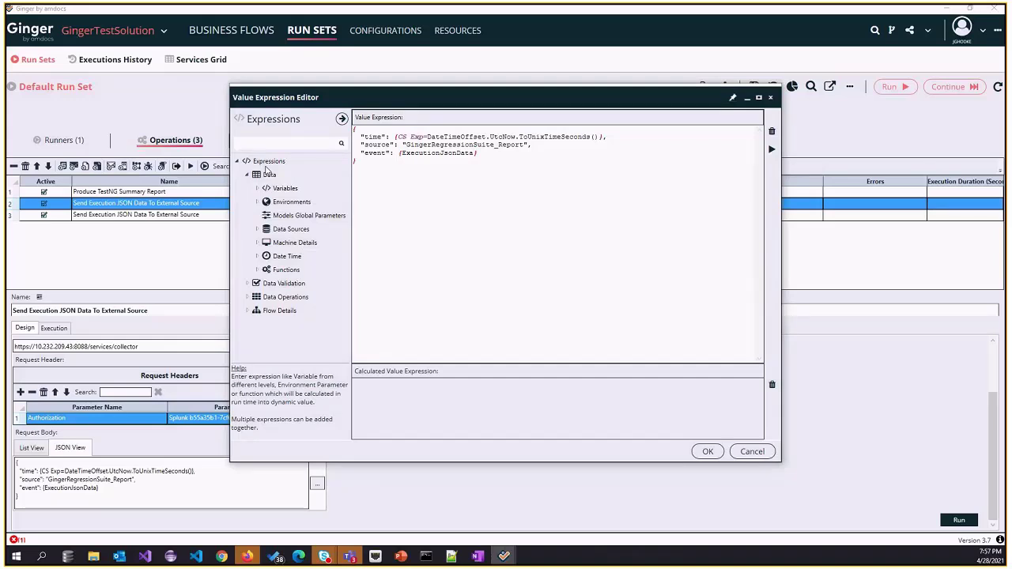
{"action": "double_click", "coordinate": [269, 173]}
{"action": "double_click", "coordinate": [279, 215]}
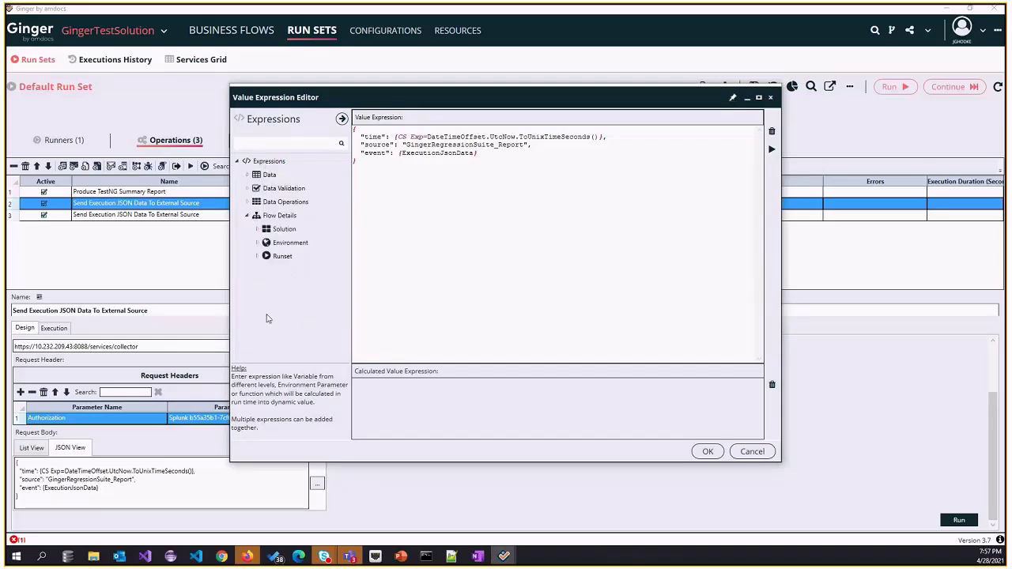
{"action": "double_click", "coordinate": [266, 258]}
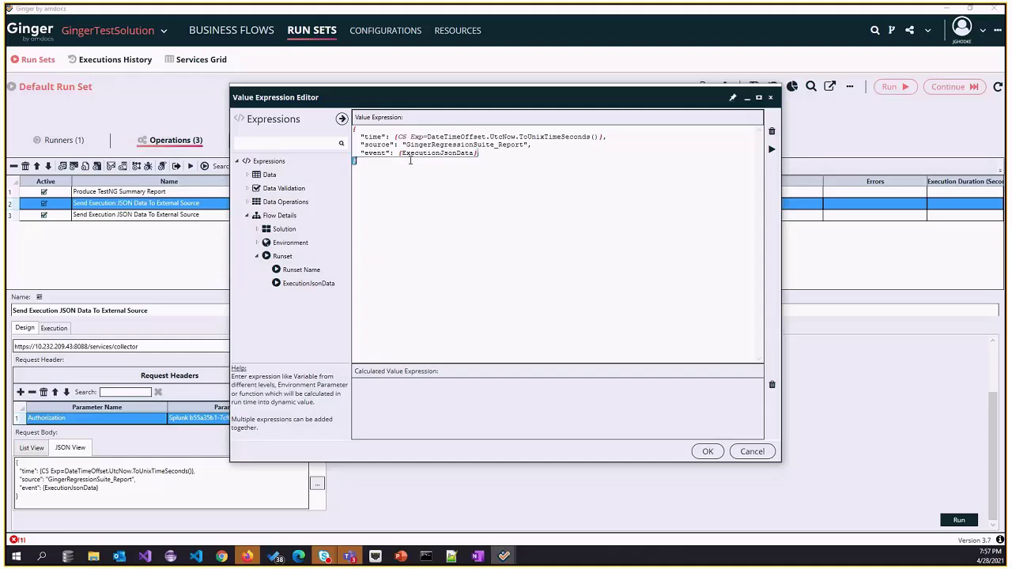
{"action": "double_click", "coordinate": [435, 152]}
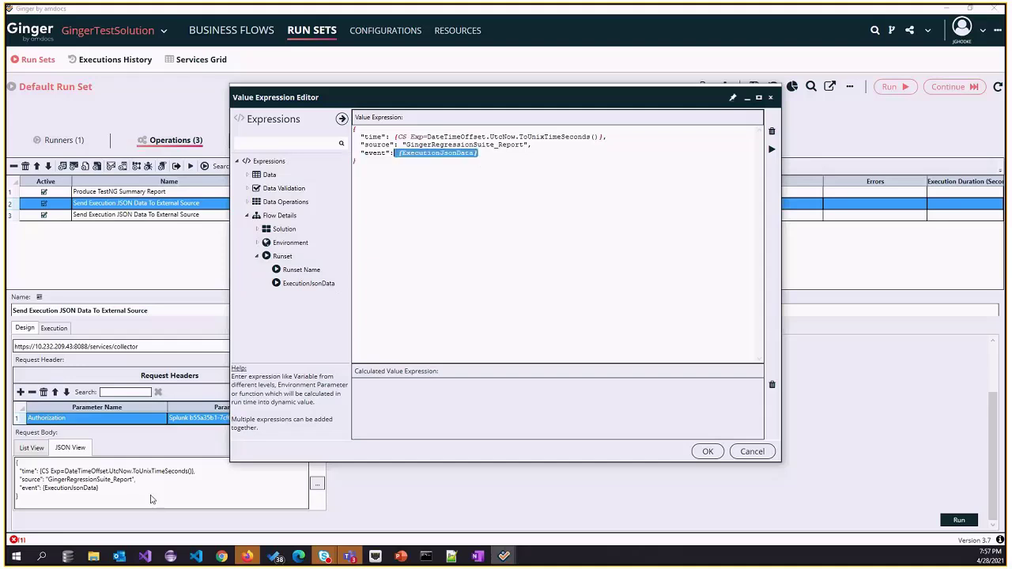
{"action": "left_click", "coordinate": [517, 216]}
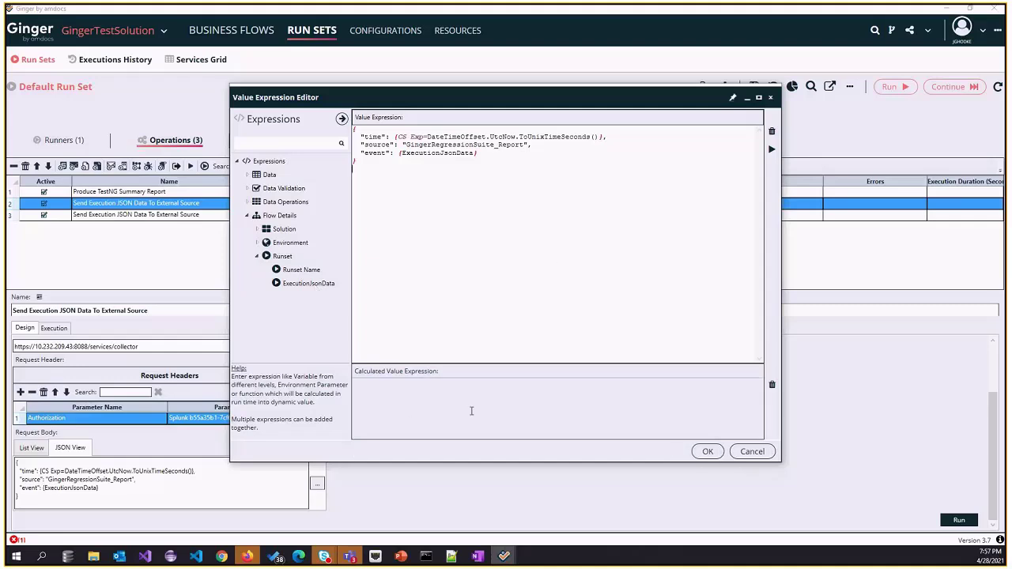
{"action": "left_click", "coordinate": [708, 452]}
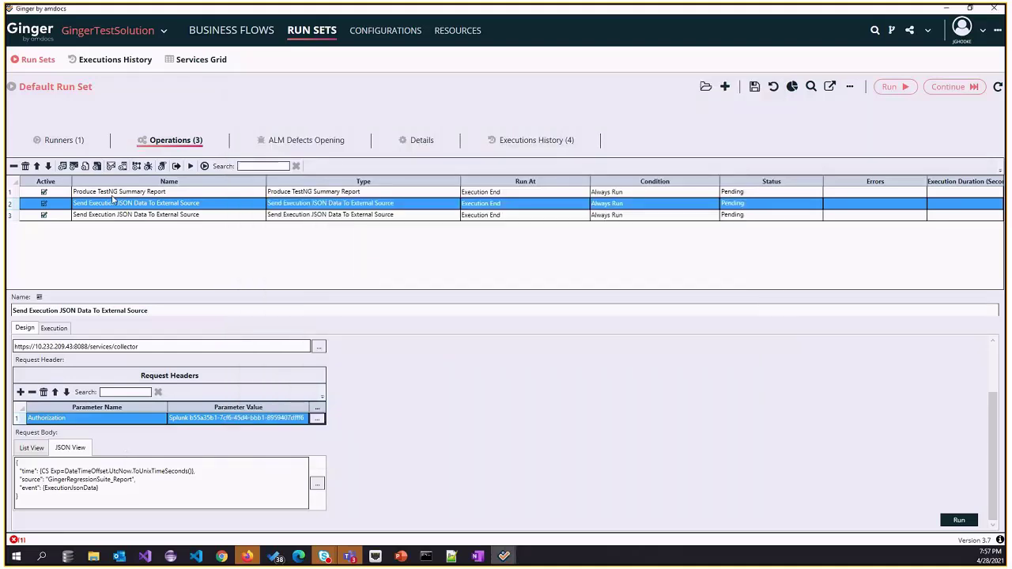
{"action": "left_click_drag", "start_coordinate": [36, 487], "coordinate": [128, 490]}
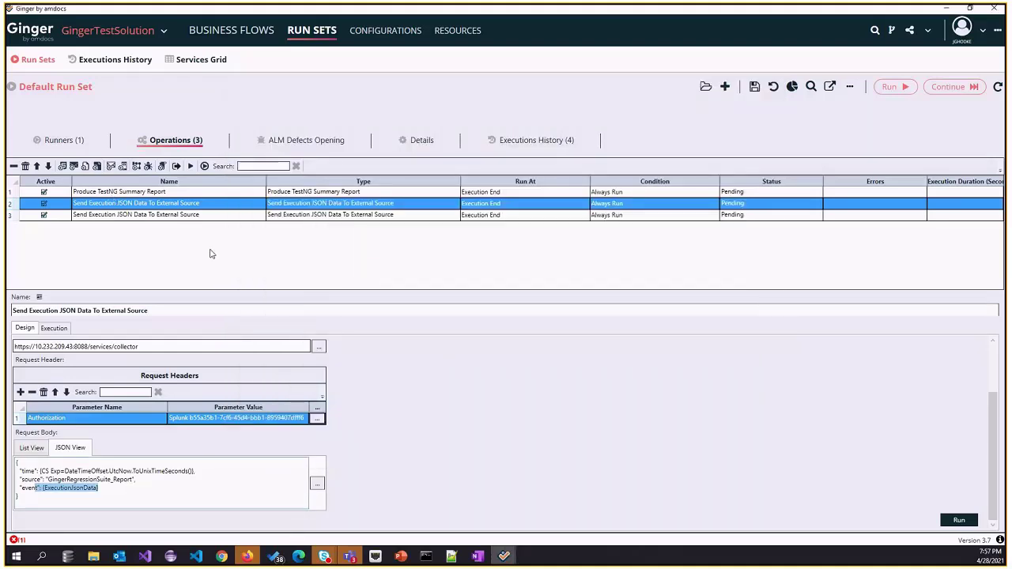
Step: Delete the unconfigured third Send Execution JSON Data To External Source operation and check the remaining operation's settings
{"action": "left_click", "coordinate": [115, 218]}
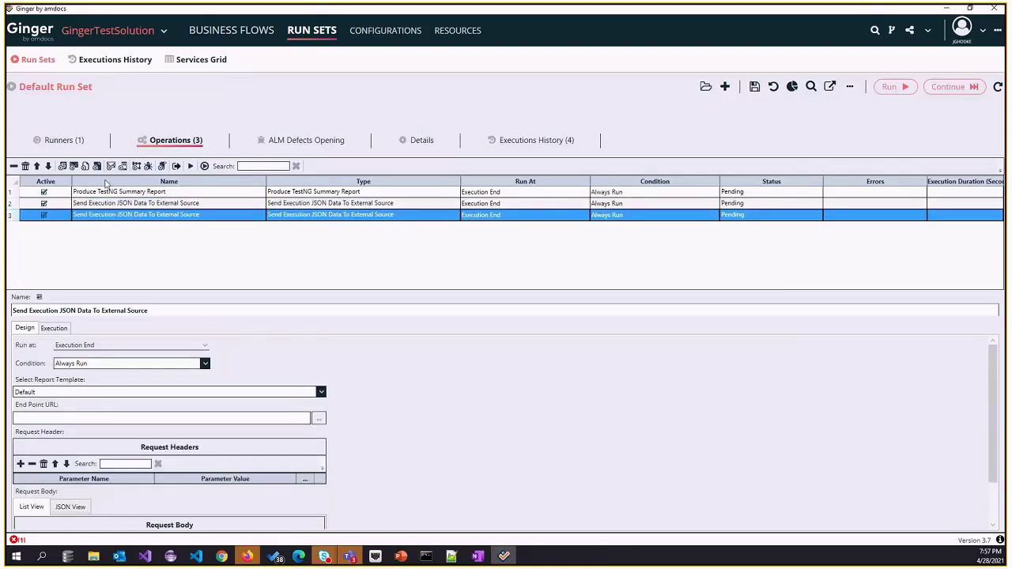
{"action": "left_click", "coordinate": [14, 166]}
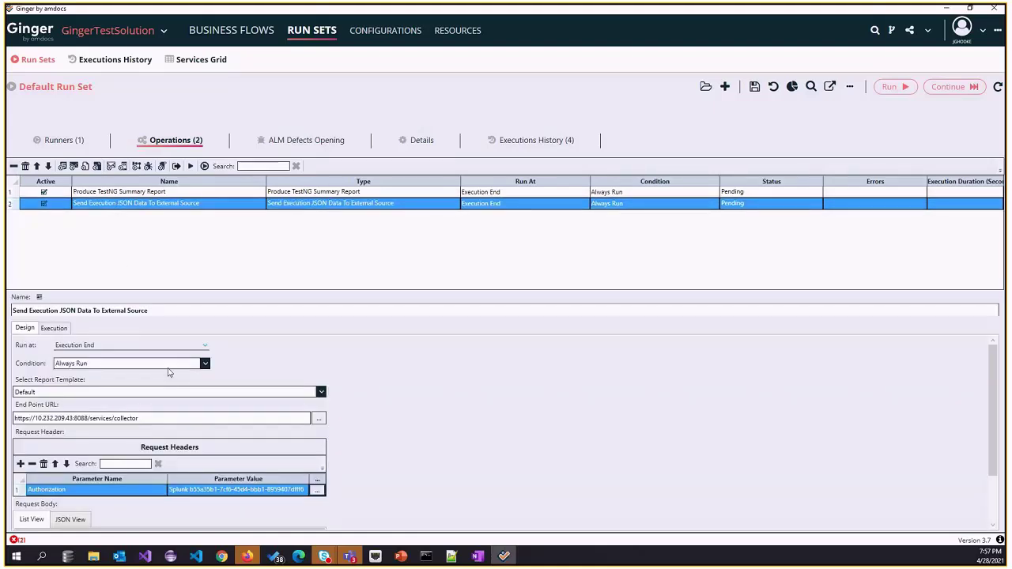
{"action": "scroll", "coordinate": [166, 474], "scroll_direction": "down", "scroll_amount": 1}
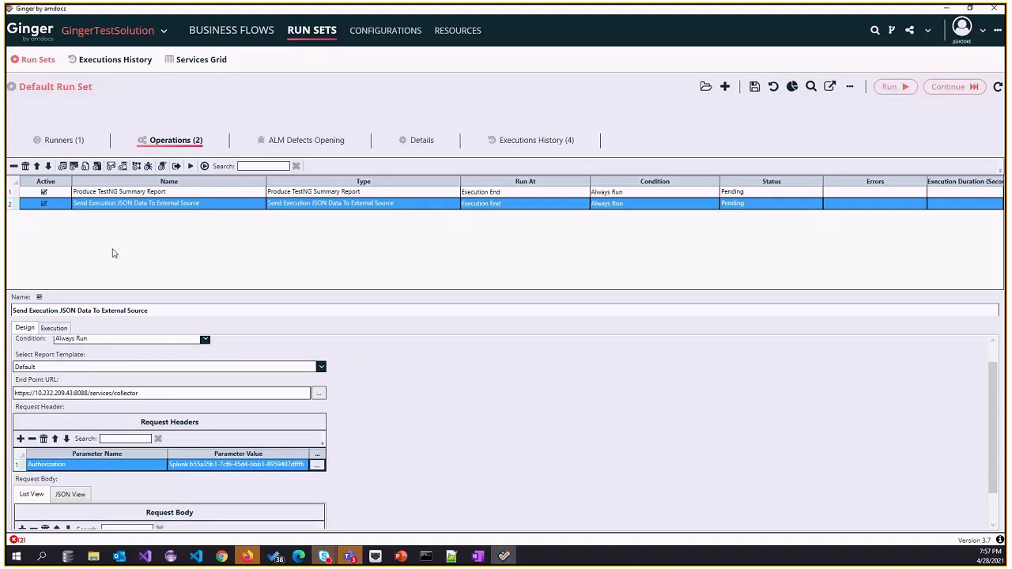
{"action": "scroll", "coordinate": [508, 407], "scroll_direction": "down", "scroll_amount": 1}
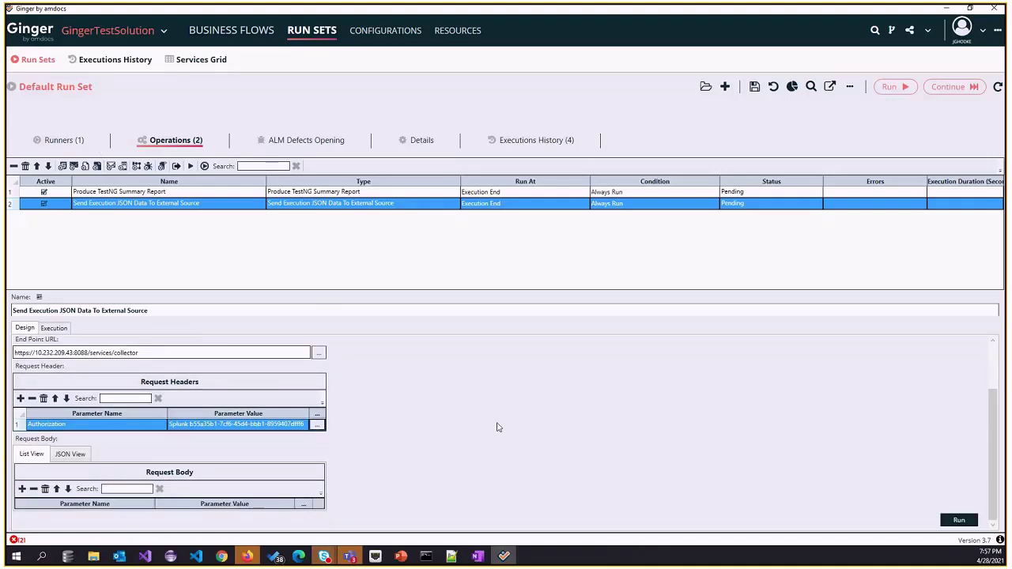
{"action": "scroll", "coordinate": [158, 456], "scroll_direction": "up", "scroll_amount": 3}
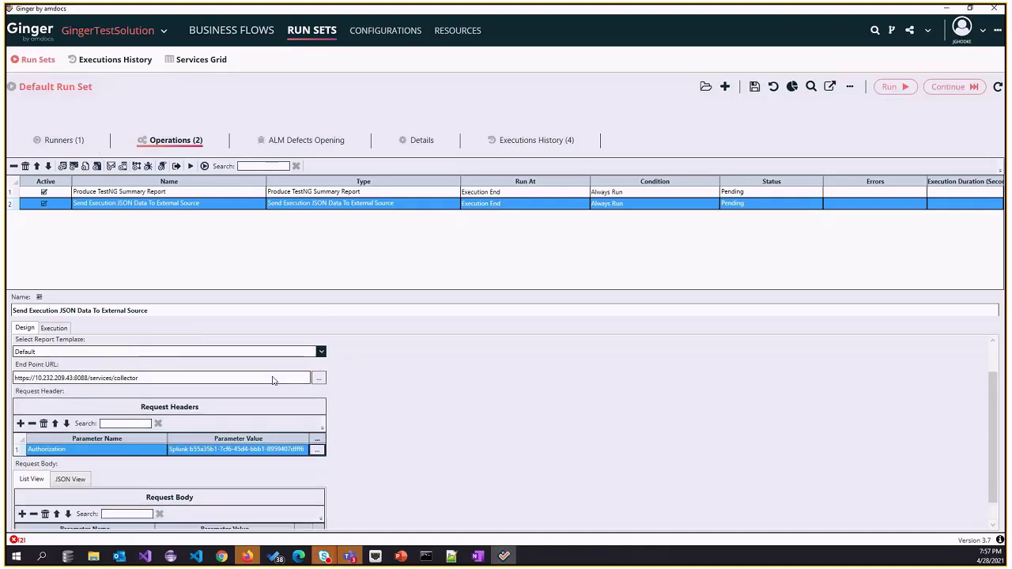
Step: Save the Default Run Set and run all of its runners
{"action": "left_click", "coordinate": [64, 143]}
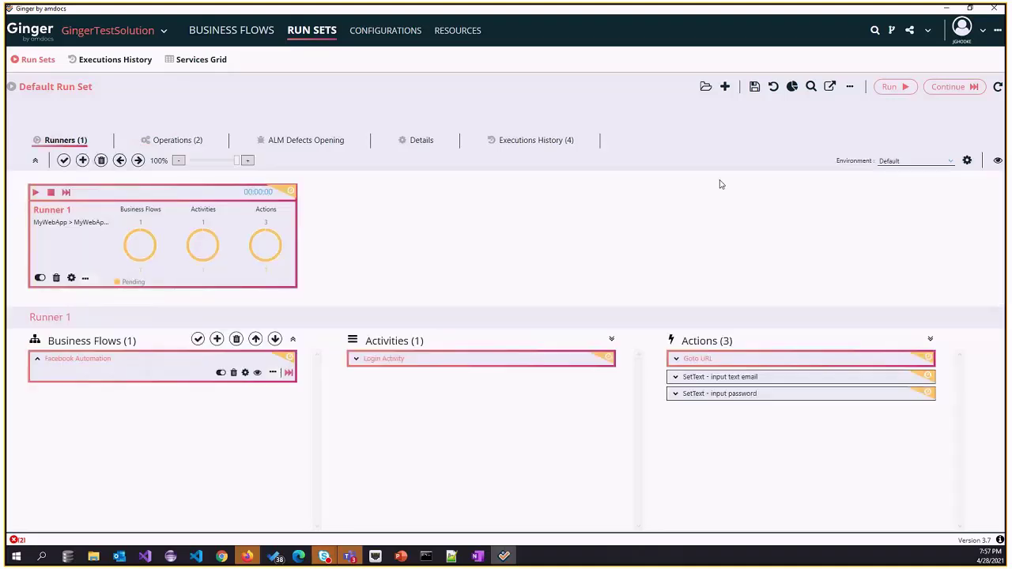
{"action": "left_click", "coordinate": [754, 87]}
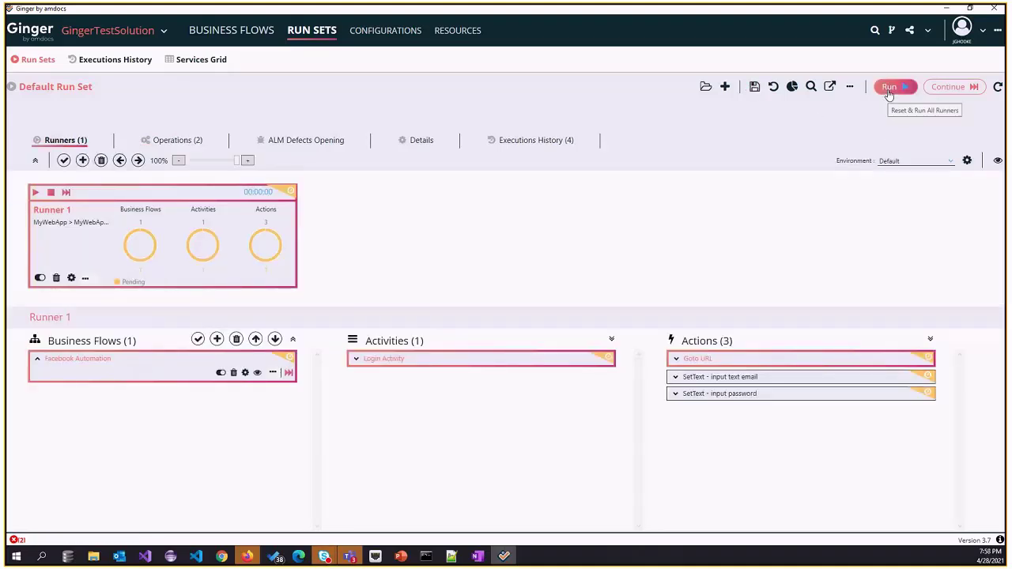
{"action": "left_click", "coordinate": [889, 89]}
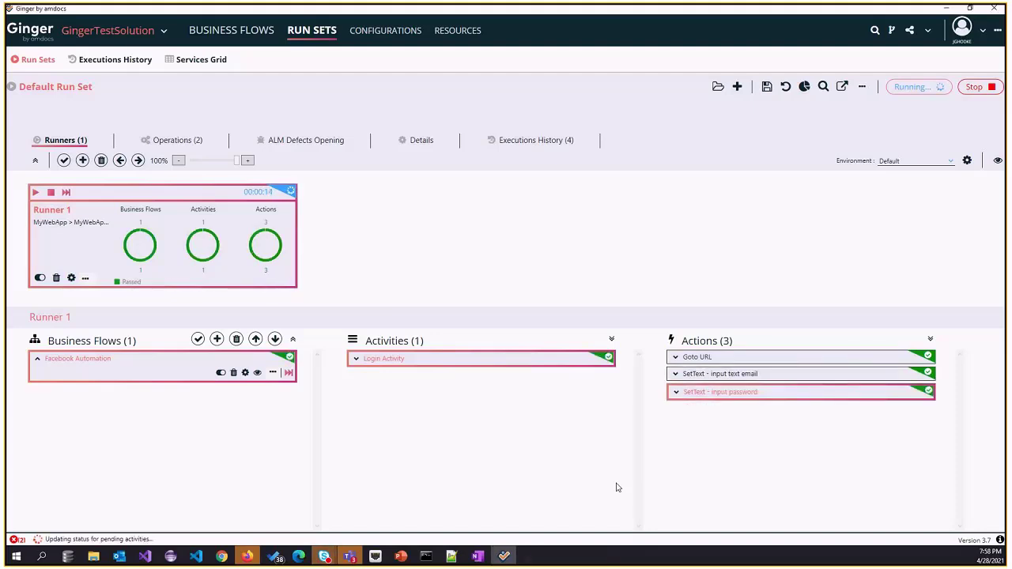
Step: Open the operation's JSON request body in the Value Expression Editor and calculate its value
{"action": "left_click", "coordinate": [171, 143]}
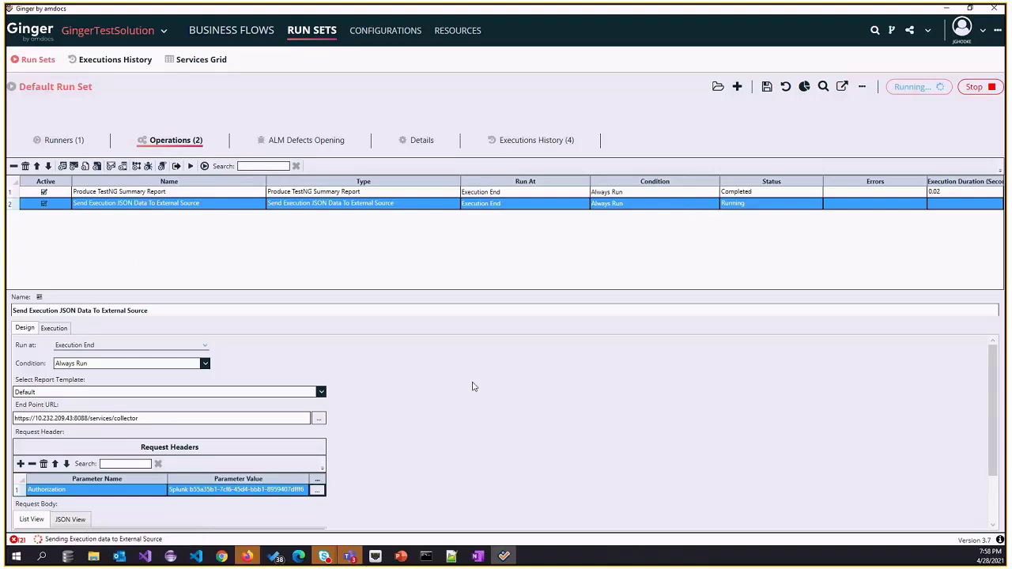
{"action": "scroll", "coordinate": [472, 385], "scroll_direction": "down", "scroll_amount": 2}
{"action": "left_click", "coordinate": [76, 455]}
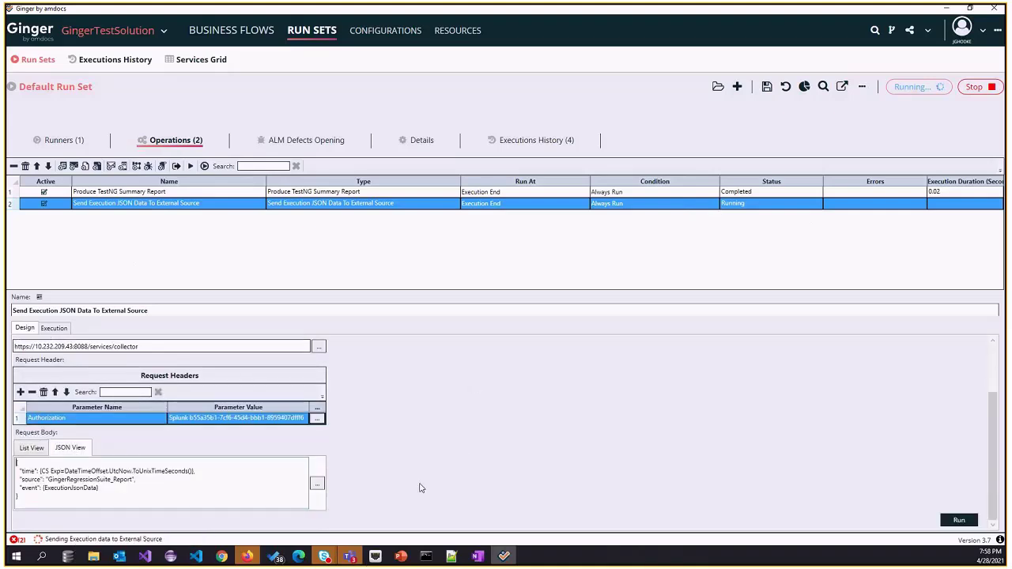
{"action": "left_click", "coordinate": [317, 483]}
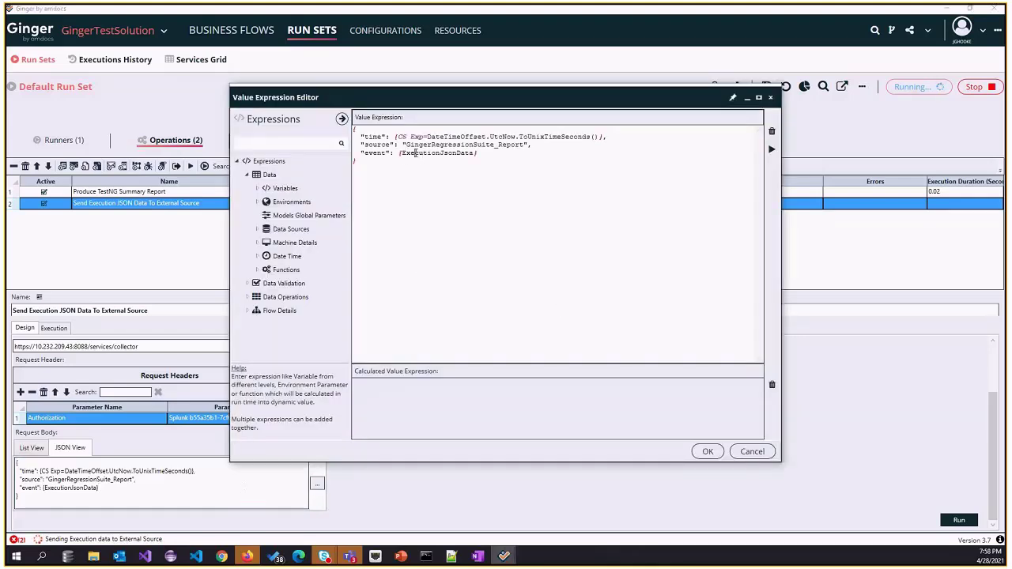
{"action": "left_click", "coordinate": [772, 148]}
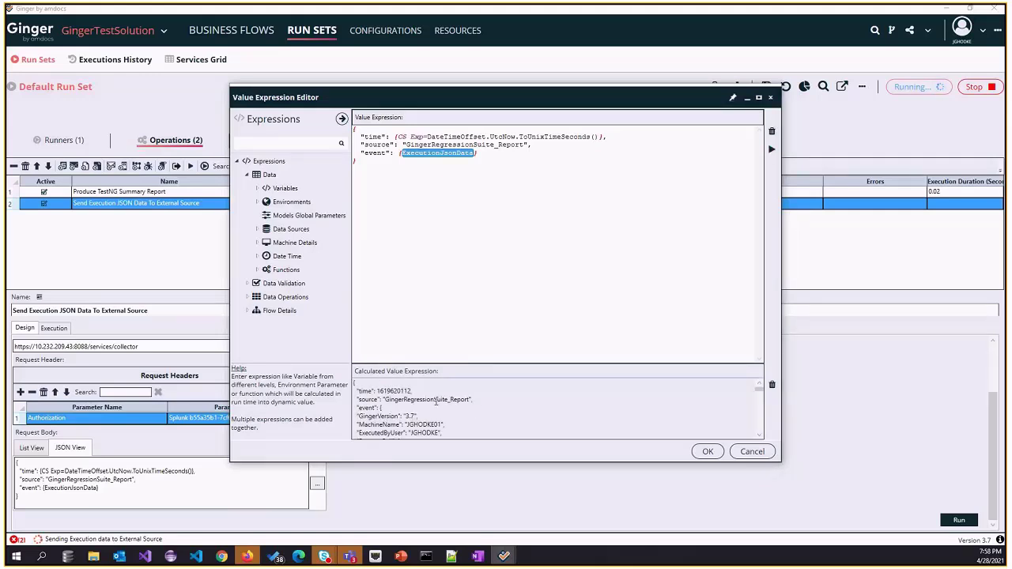
Step: Copy the entire calculated JSON value into a new Notepad++ document and set the document's language to JSON
{"action": "key", "text": "ctrl+a"}
{"action": "scroll", "coordinate": [436, 401], "scroll_direction": "down", "scroll_amount": 2}
{"action": "left_click", "coordinate": [451, 558]}
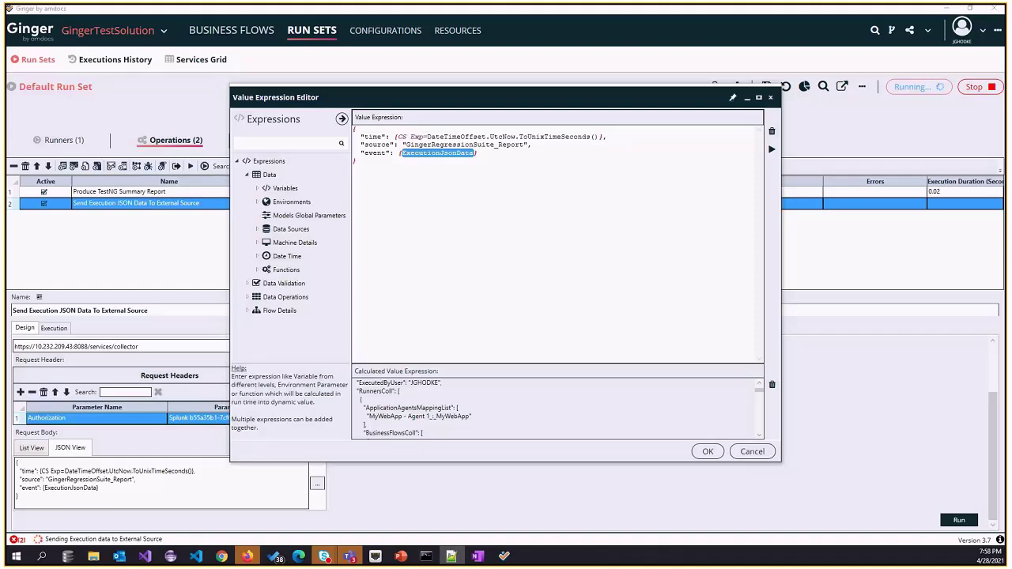
{"action": "key", "text": "alt+Tab"}
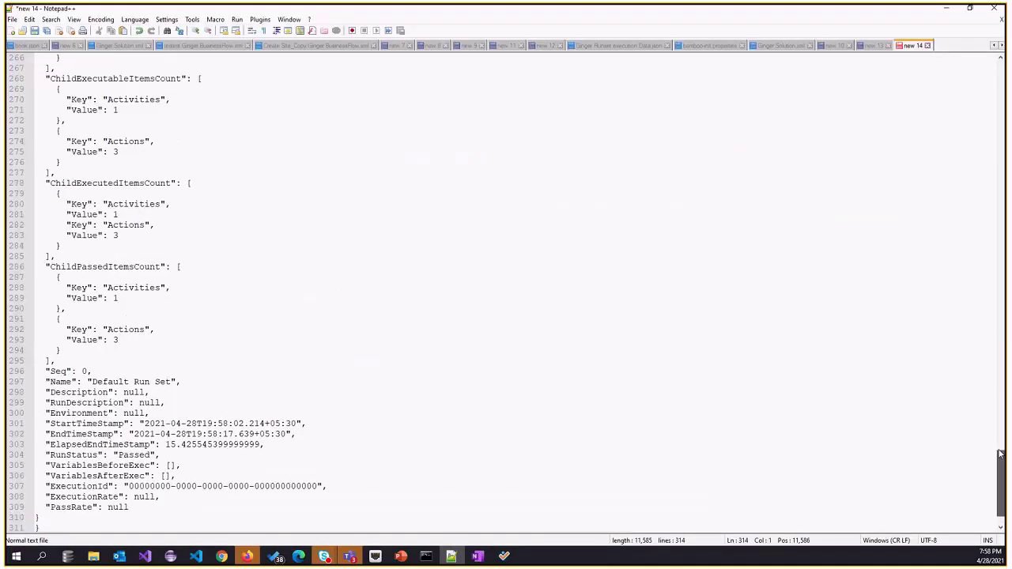
{"action": "scroll", "coordinate": [506, 285], "scroll_direction": "up", "scroll_amount": 20}
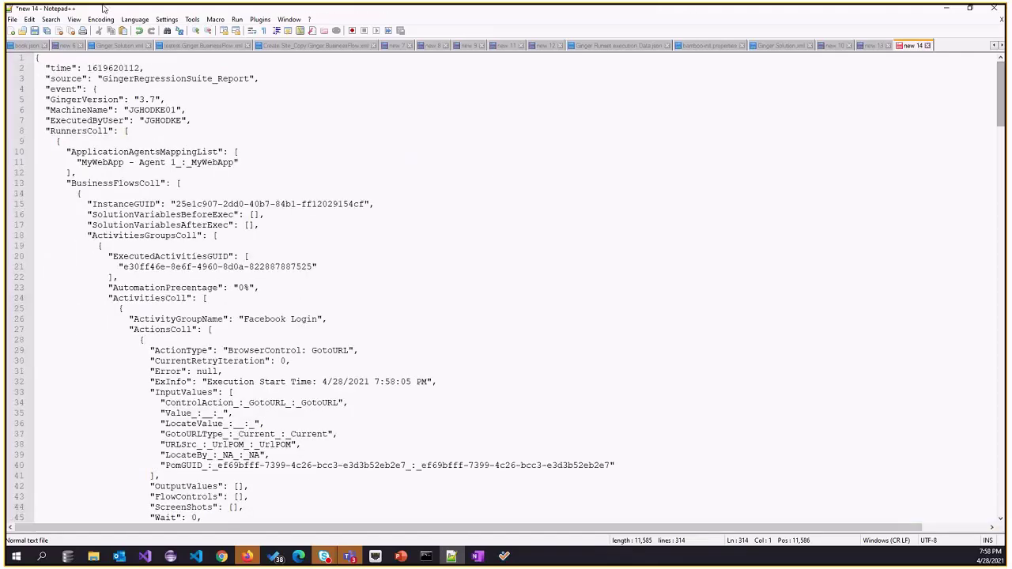
{"action": "left_click", "coordinate": [135, 19]}
{"action": "mouse_move", "coordinate": [163, 133]}
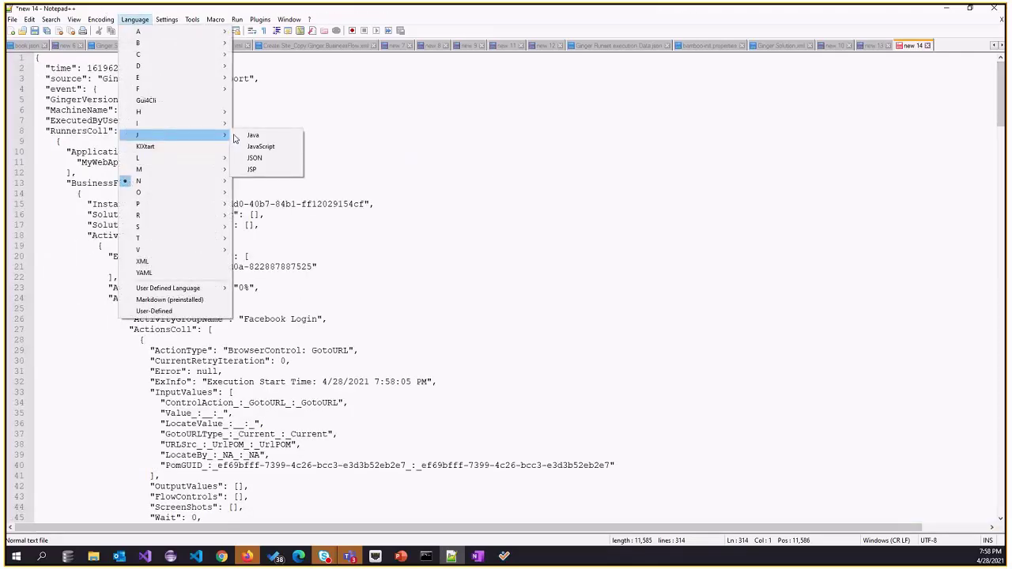
{"action": "left_click", "coordinate": [273, 160]}
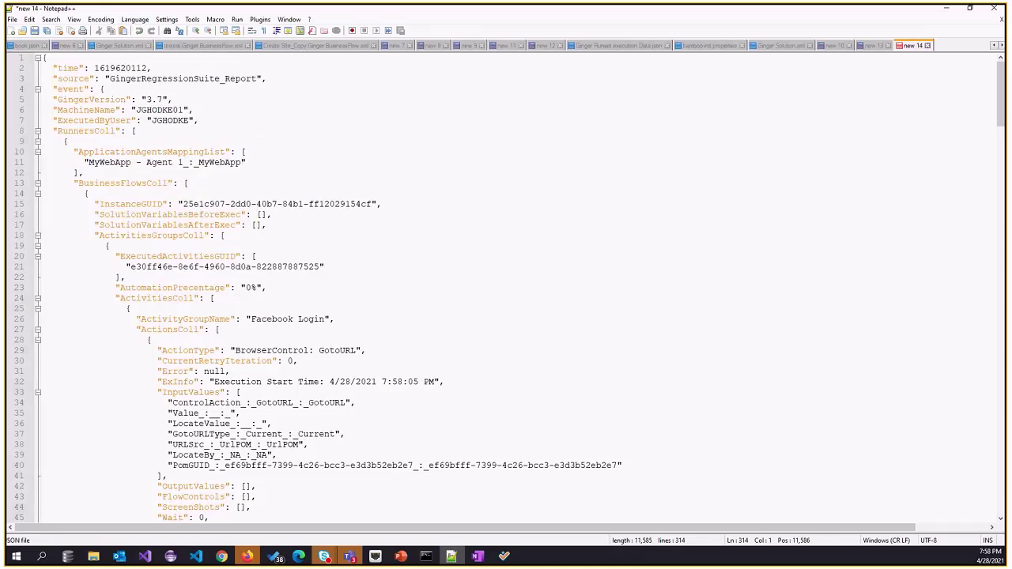
Step: Collapse the RunnersColl and three Child…ItemsCount sections of the JSON, and highlight the lines from GingerVersion to ExecutedByUser
{"action": "left_click", "coordinate": [37, 131]}
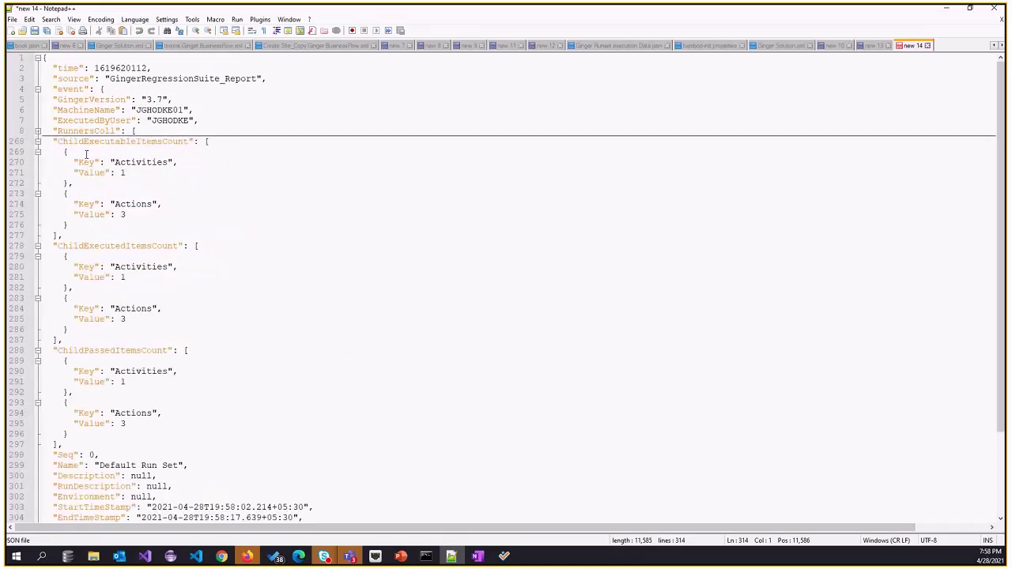
{"action": "left_click", "coordinate": [56, 100]}
{"action": "left_click_drag", "start_coordinate": [56, 100], "coordinate": [213, 116]}
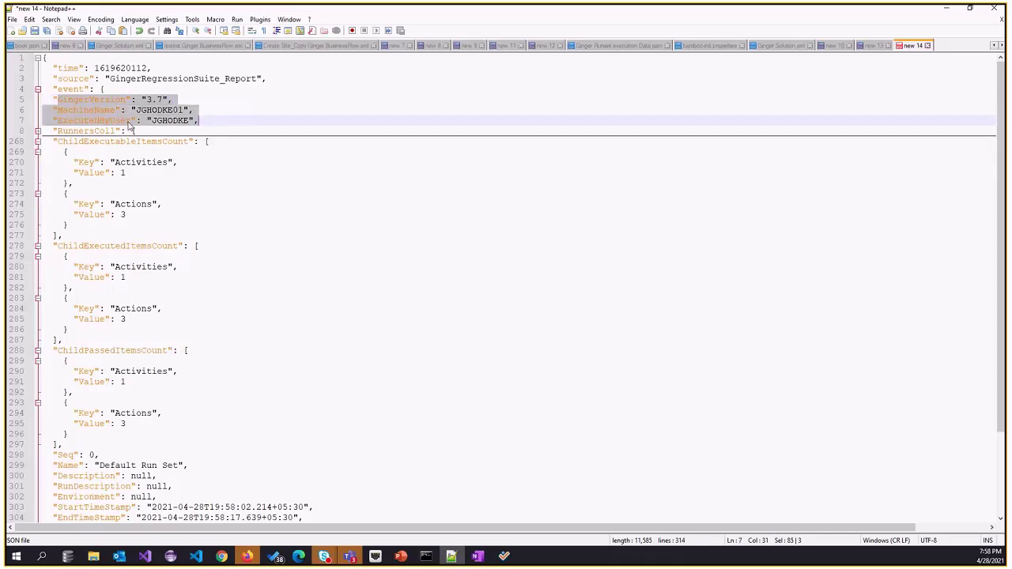
{"action": "left_click", "coordinate": [37, 142]}
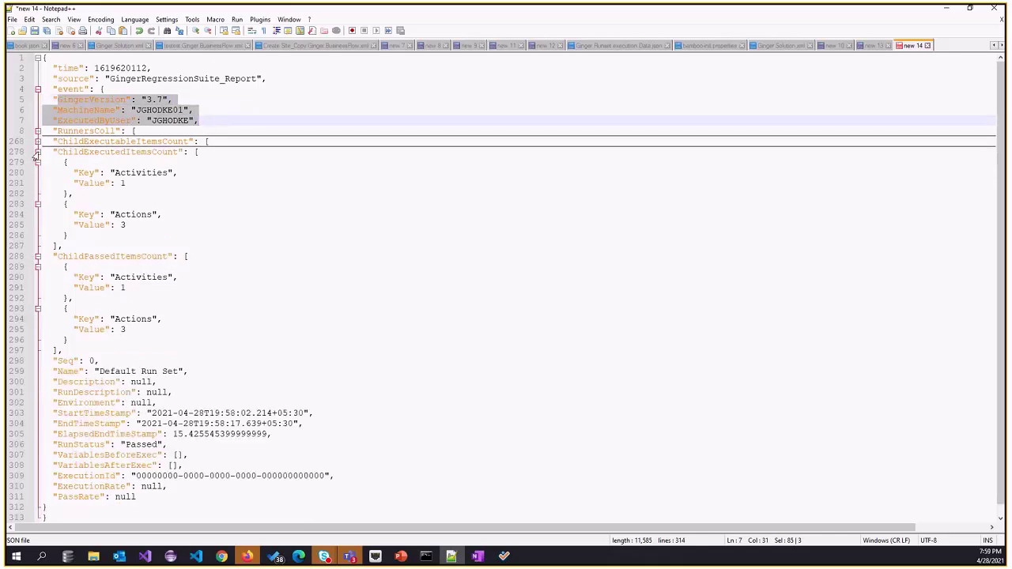
{"action": "left_click", "coordinate": [37, 151]}
{"action": "left_click", "coordinate": [37, 162]}
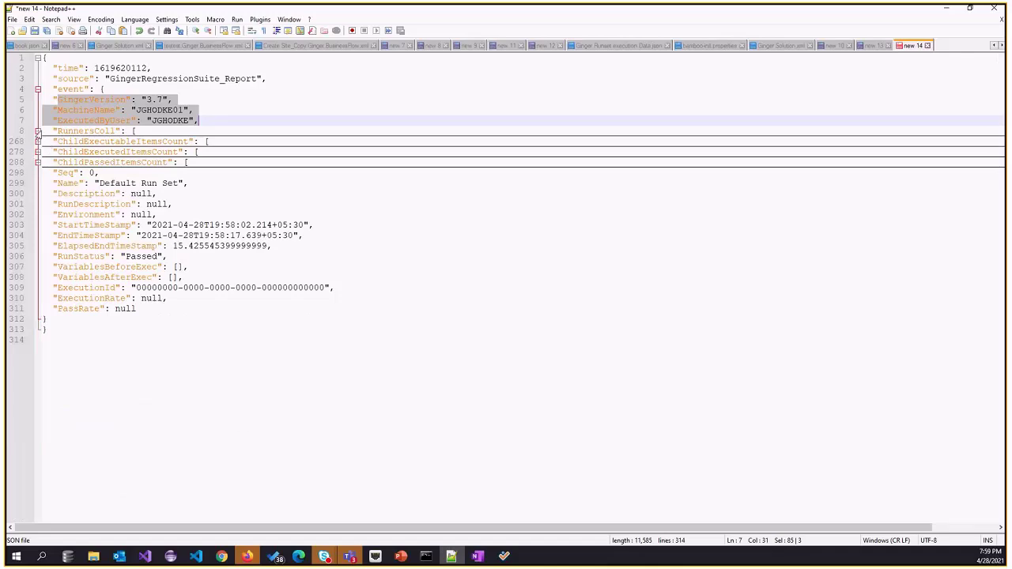
Step: Expand RunnersColl to read through its business flow, activity and action details, then collapse the section again
{"action": "left_click", "coordinate": [37, 131]}
{"action": "scroll", "coordinate": [276, 325], "scroll_direction": "down", "scroll_amount": 10}
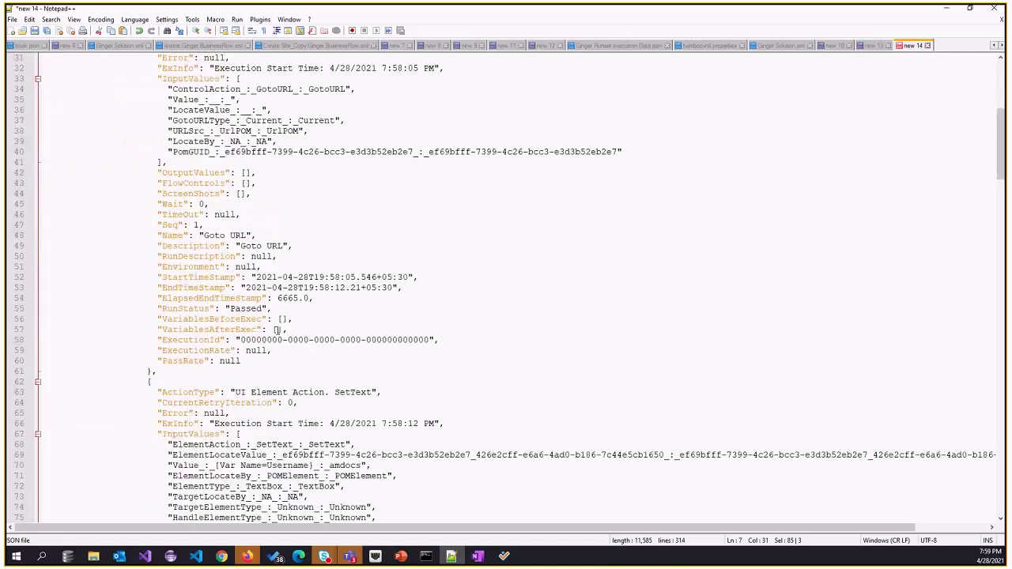
{"action": "scroll", "coordinate": [276, 329], "scroll_direction": "down", "scroll_amount": 18}
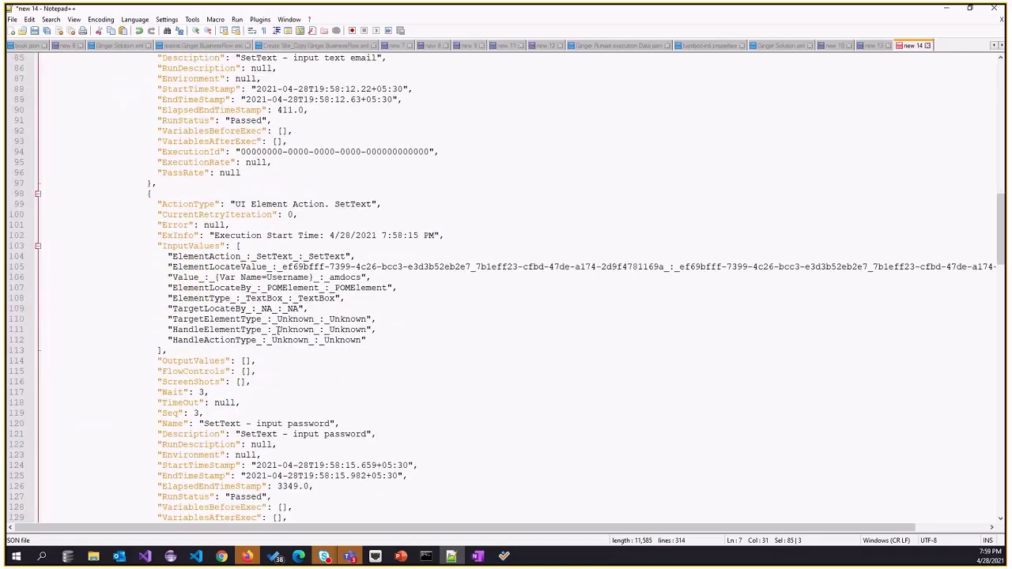
{"action": "scroll", "coordinate": [277, 329], "scroll_direction": "down", "scroll_amount": 20}
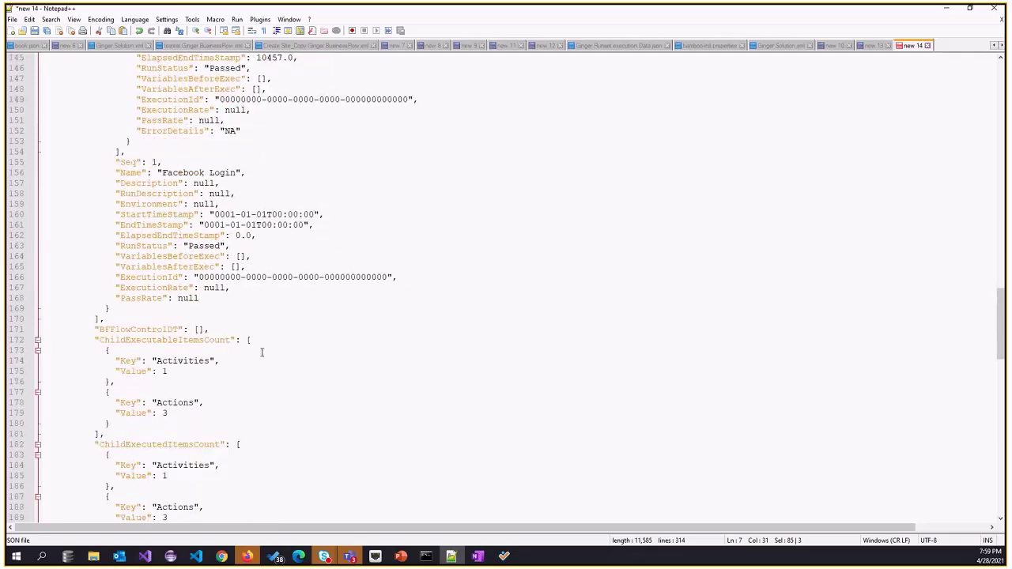
{"action": "scroll", "coordinate": [278, 298], "scroll_direction": "up", "scroll_amount": 20}
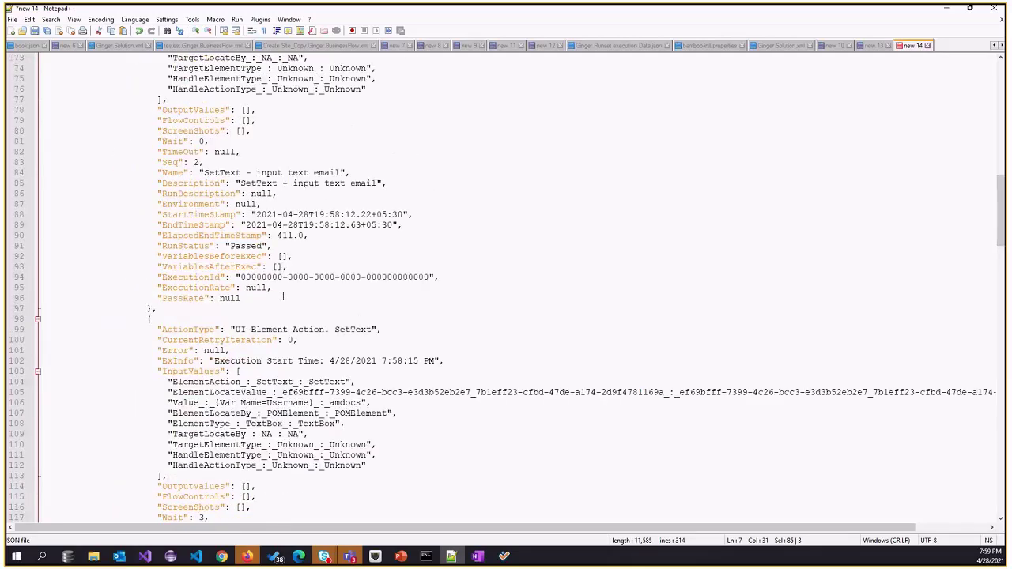
{"action": "scroll", "coordinate": [283, 296], "scroll_direction": "up", "scroll_amount": 20}
{"action": "key", "text": "alt+2"}
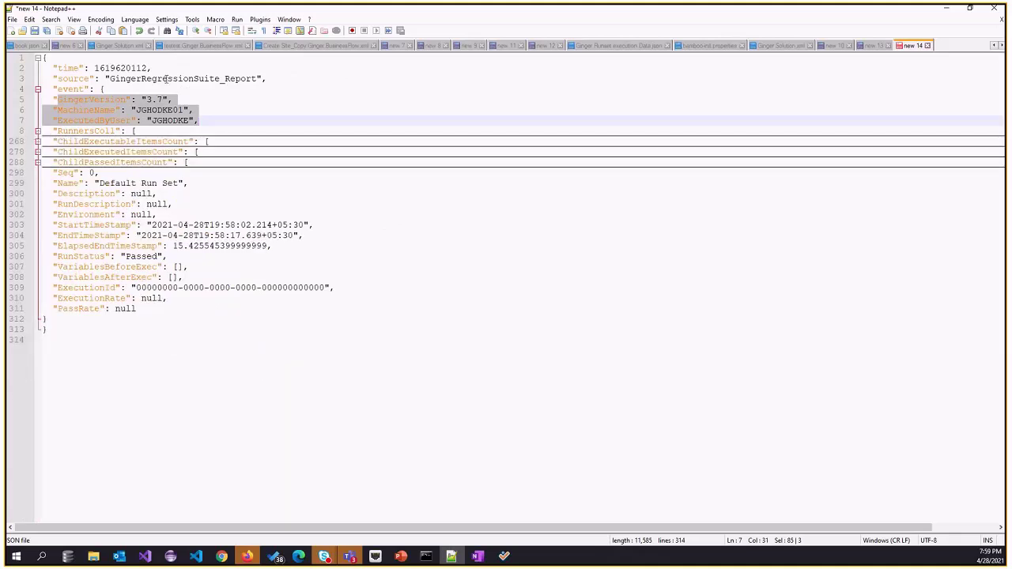
Step: Highlight the whole collapsed JSON document, and then the run set lines from Description to VariablesBeforeExec
{"action": "key", "text": "ctrl+a"}
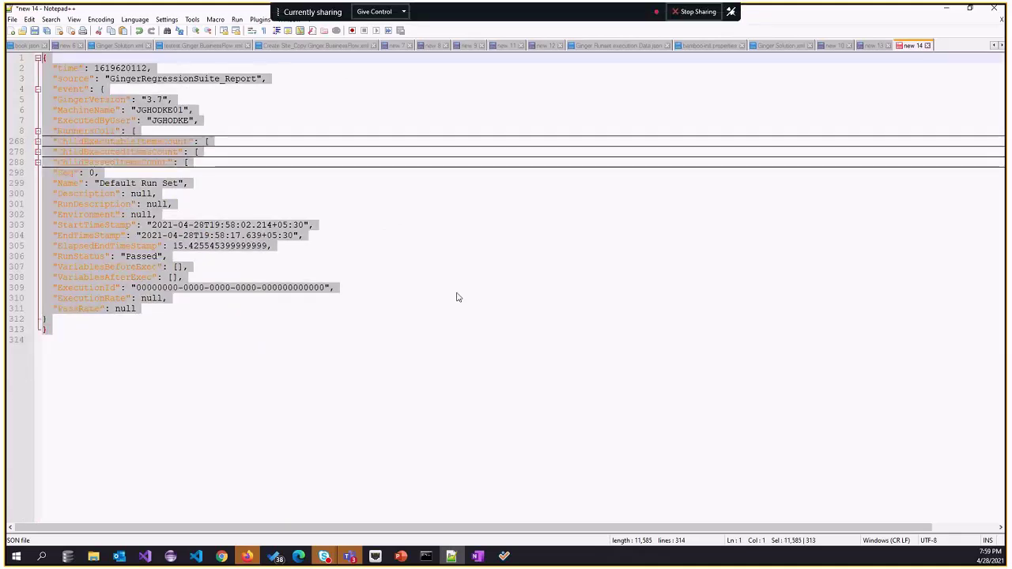
{"action": "left_click", "coordinate": [457, 291]}
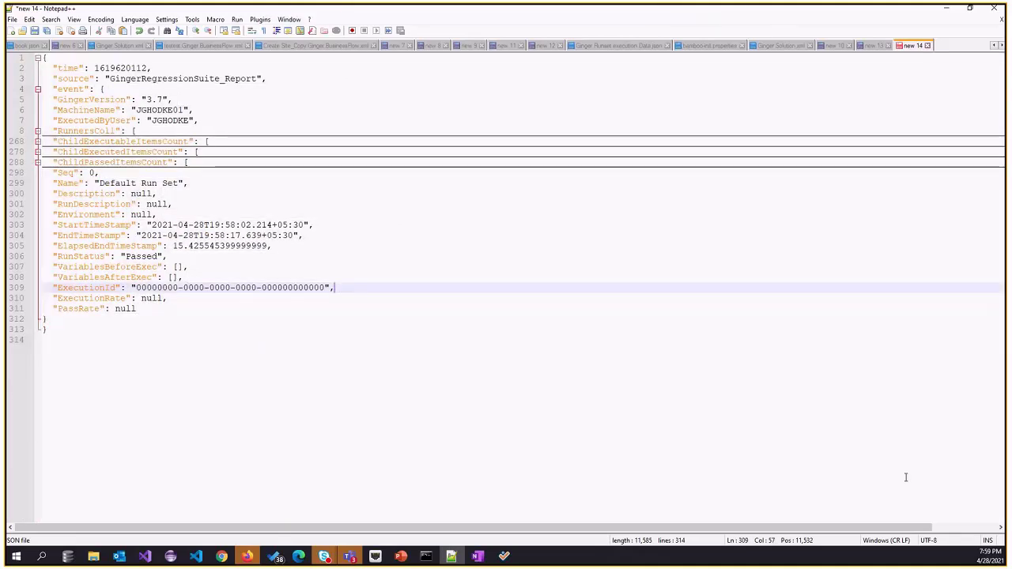
{"action": "key", "text": "Down"}
{"action": "key", "text": "Down"}
{"action": "key", "text": "Down"}
{"action": "key", "text": "Down"}
{"action": "key", "text": "Down"}
{"action": "key", "text": "shift+Up"}
{"action": "key", "text": "shift+Up"}
{"action": "key", "text": "shift+Up"}
{"action": "key", "text": "shift+Up"}
{"action": "key", "text": "shift+Up"}
{"action": "key", "text": "shift+Up"}
{"action": "key", "text": "shift+Up"}
{"action": "key", "text": "shift+Up"}
{"action": "key", "text": "shift+Up"}
{"action": "key", "text": "shift+Up"}
{"action": "key", "text": "shift+Up"}
{"action": "key", "text": "shift+Up"}
{"action": "key", "text": "shift+Up"}
{"action": "key", "text": "shift+Up"}
{"action": "key", "text": "shift+Up"}
{"action": "key", "text": "shift+Up"}
{"action": "key", "text": "shift+Up"}
{"action": "key", "text": "shift+Up"}
{"action": "key", "text": "shift+Up"}
{"action": "key", "text": "shift+Up"}
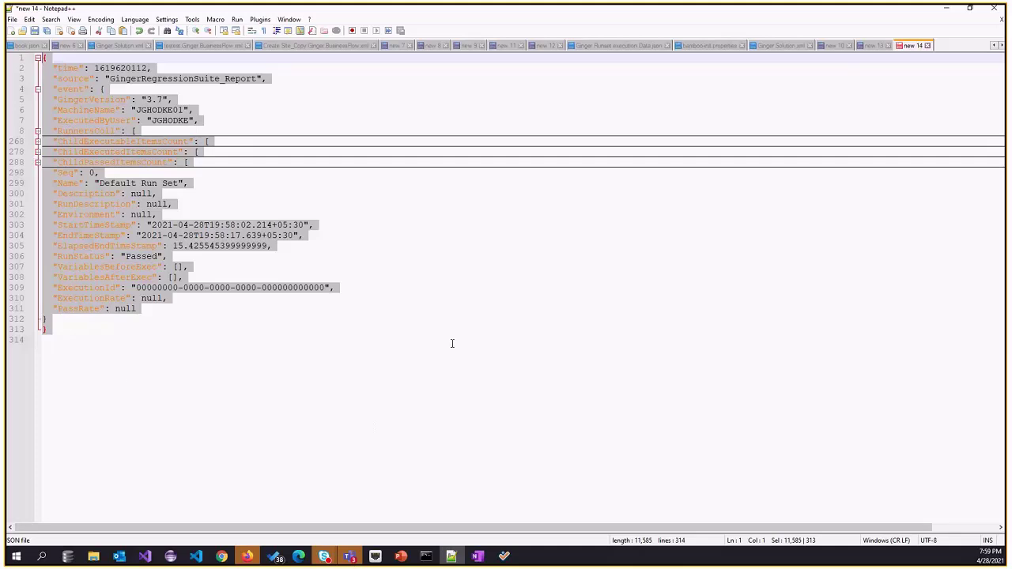
{"action": "left_click", "coordinate": [258, 336]}
{"action": "key", "text": "shift+Up"}
{"action": "key", "text": "shift+Up"}
{"action": "key", "text": "shift+Up"}
{"action": "key", "text": "shift+Up"}
{"action": "key", "text": "shift+Up"}
{"action": "key", "text": "shift+Up"}
{"action": "key", "text": "shift+Up"}
{"action": "key", "text": "shift+Up"}
{"action": "key", "text": "shift+Up"}
{"action": "key", "text": "shift+Up"}
{"action": "key", "text": "shift+Up"}
{"action": "key", "text": "shift+Up"}
{"action": "key", "text": "shift+Up"}
{"action": "key", "text": "shift+Up"}
{"action": "key", "text": "shift+Up"}
{"action": "key", "text": "shift+Up"}
{"action": "key", "text": "shift+Up"}
{"action": "key", "text": "shift+Up"}
{"action": "key", "text": "shift+Up"}
{"action": "key", "text": "shift+Up"}
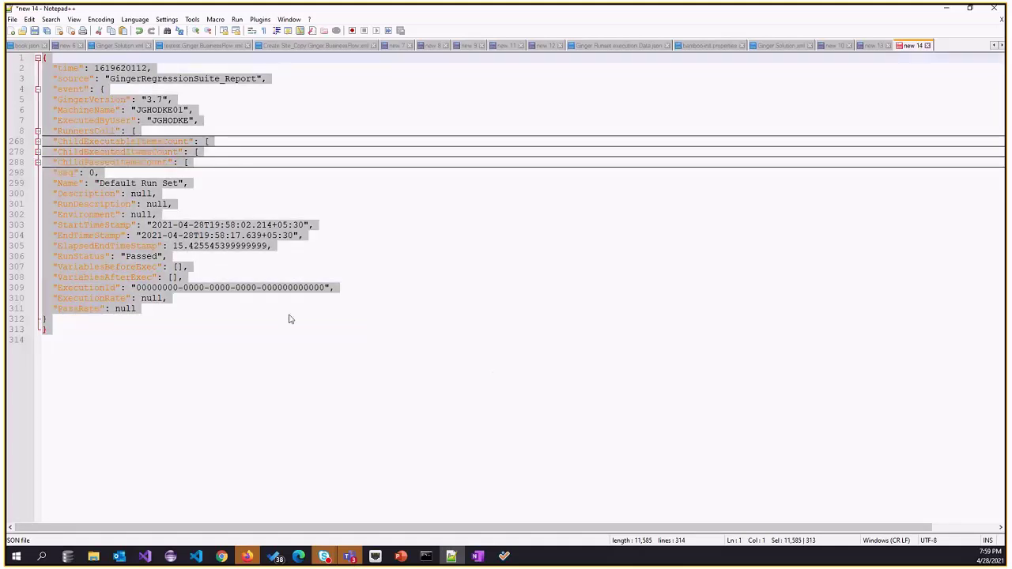
{"action": "left_click_drag", "start_coordinate": [57, 194], "coordinate": [316, 267]}
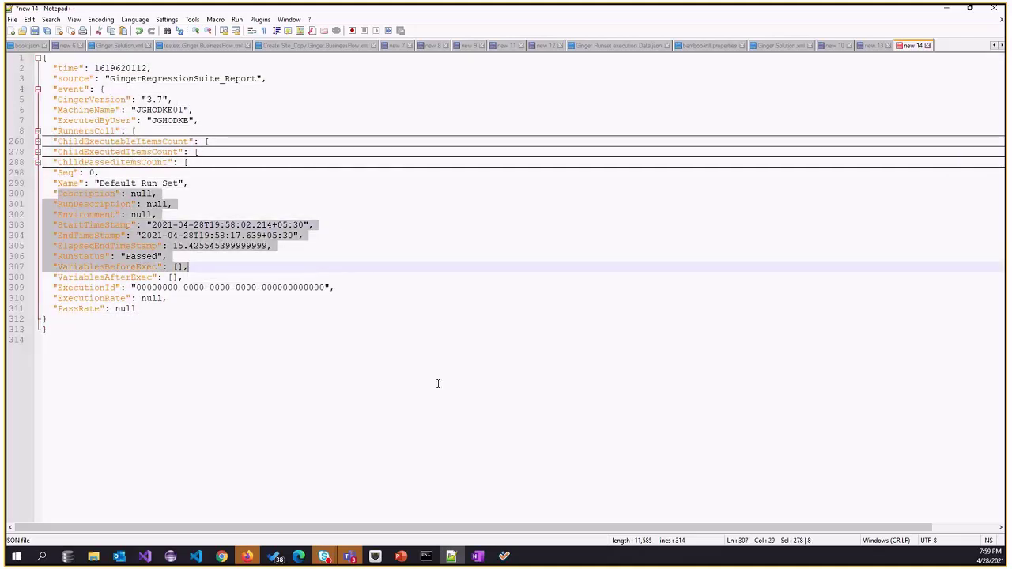
Step: Switch back to Ginger, close the Value Expression Editor and choose Default as the operation's report template
{"action": "mouse_move", "coordinate": [504, 558]}
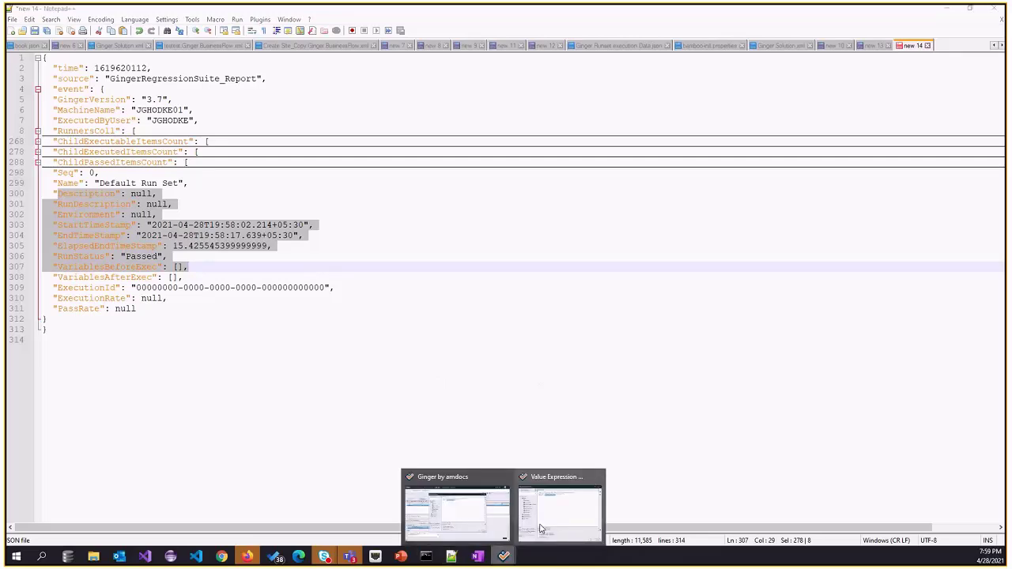
{"action": "left_click", "coordinate": [557, 498]}
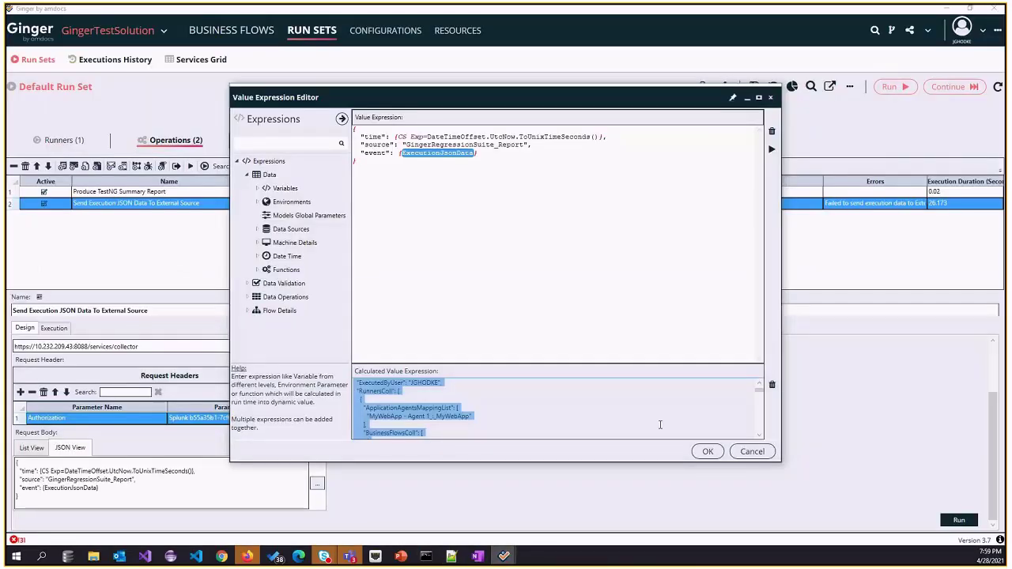
{"action": "key", "text": "Escape"}
{"action": "scroll", "coordinate": [211, 397], "scroll_direction": "up", "scroll_amount": 2}
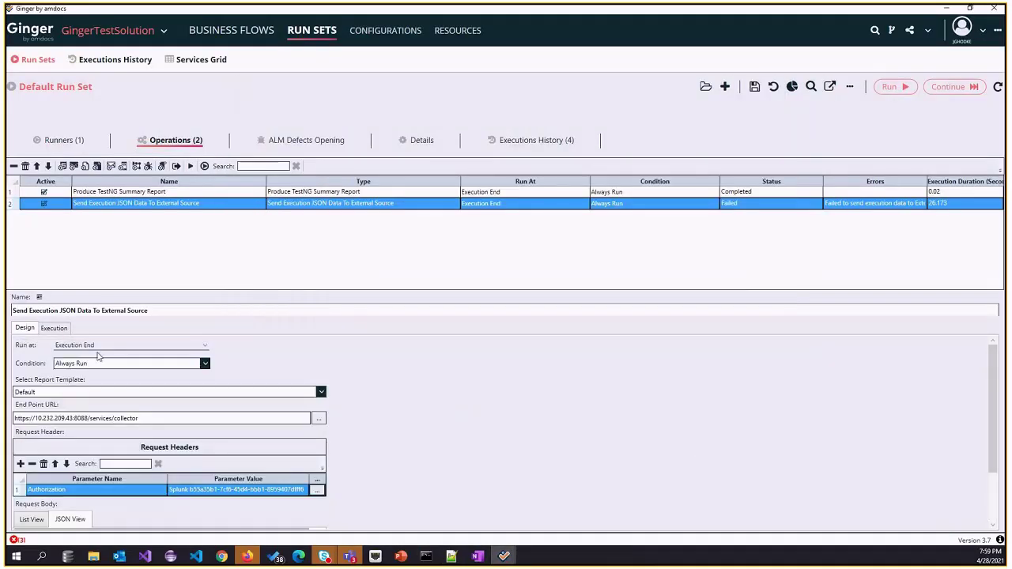
{"action": "left_click", "coordinate": [88, 391]}
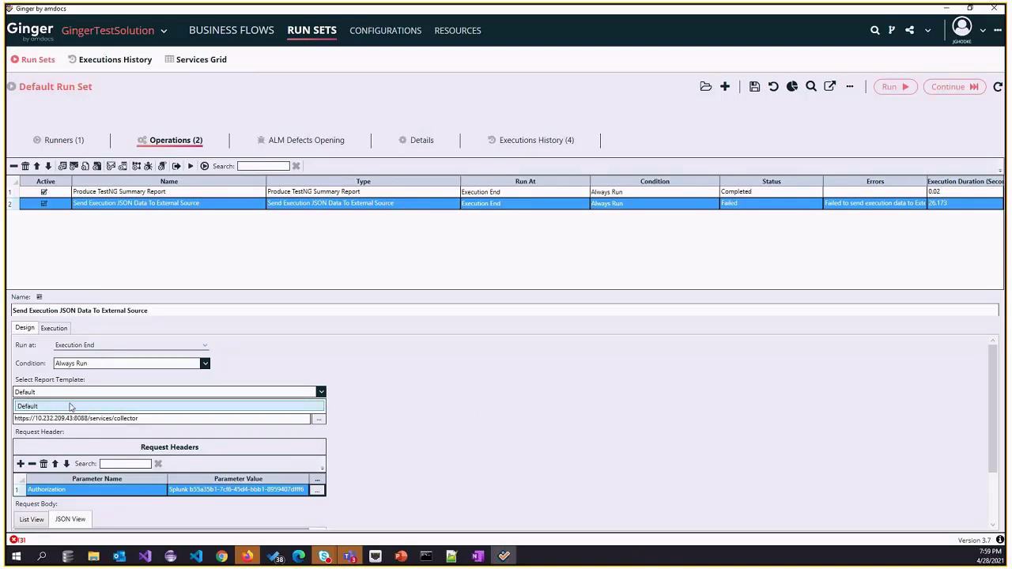
{"action": "left_click", "coordinate": [70, 406]}
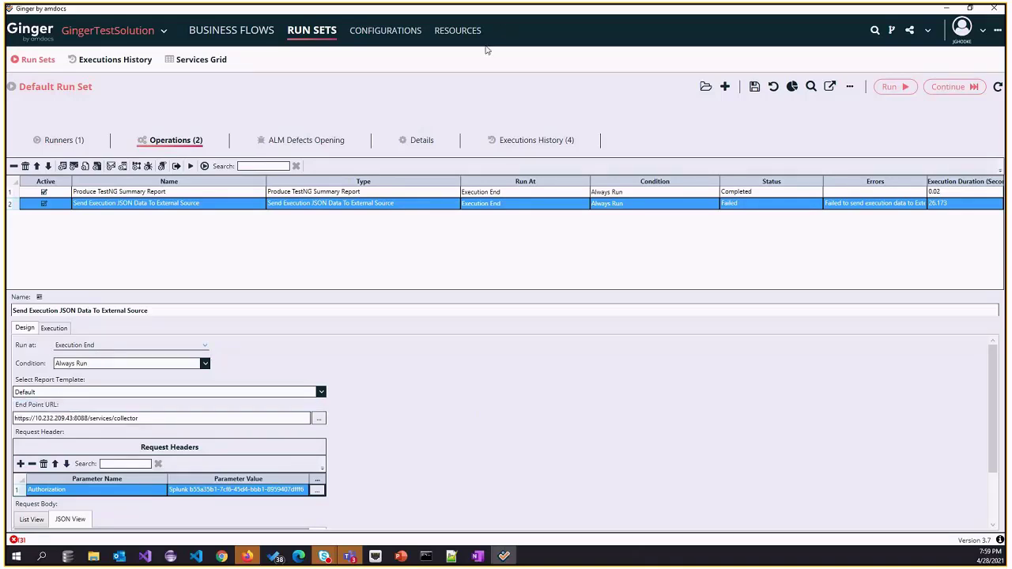
Step: Open the Default report template in the solution's report configurations and show its Execution JSON Data fields
{"action": "left_click", "coordinate": [389, 30]}
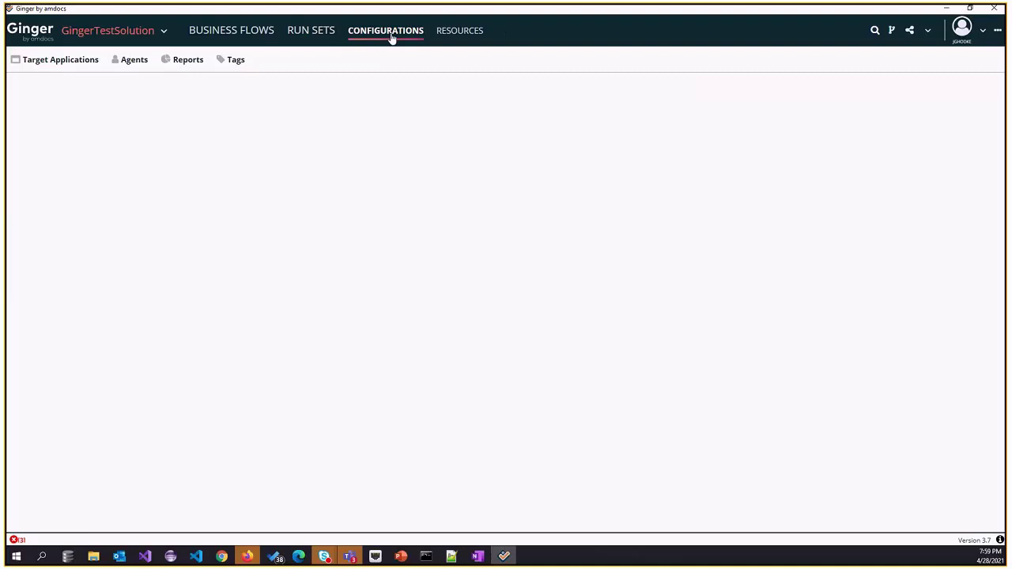
{"action": "left_click", "coordinate": [189, 60]}
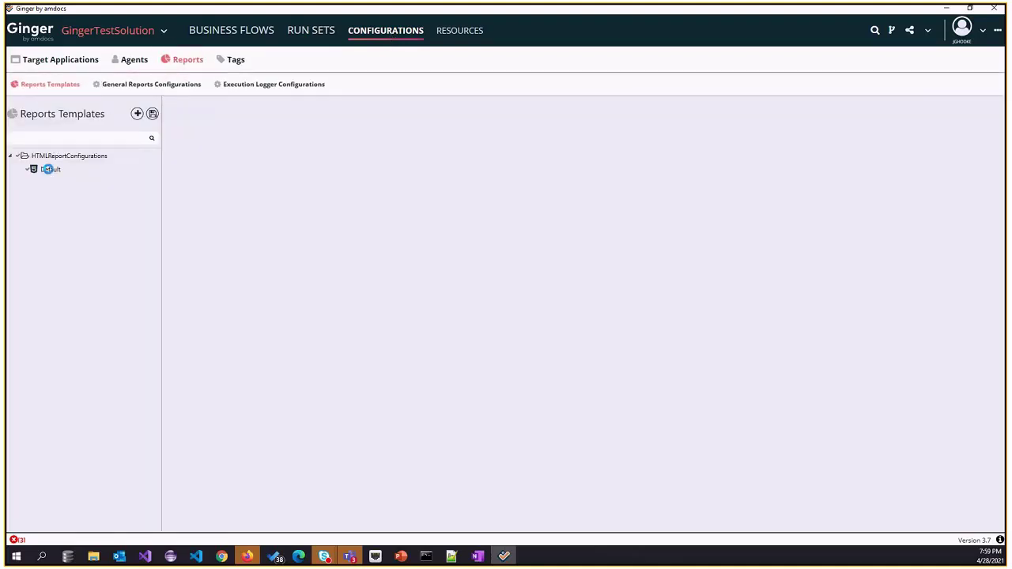
{"action": "left_click", "coordinate": [51, 170]}
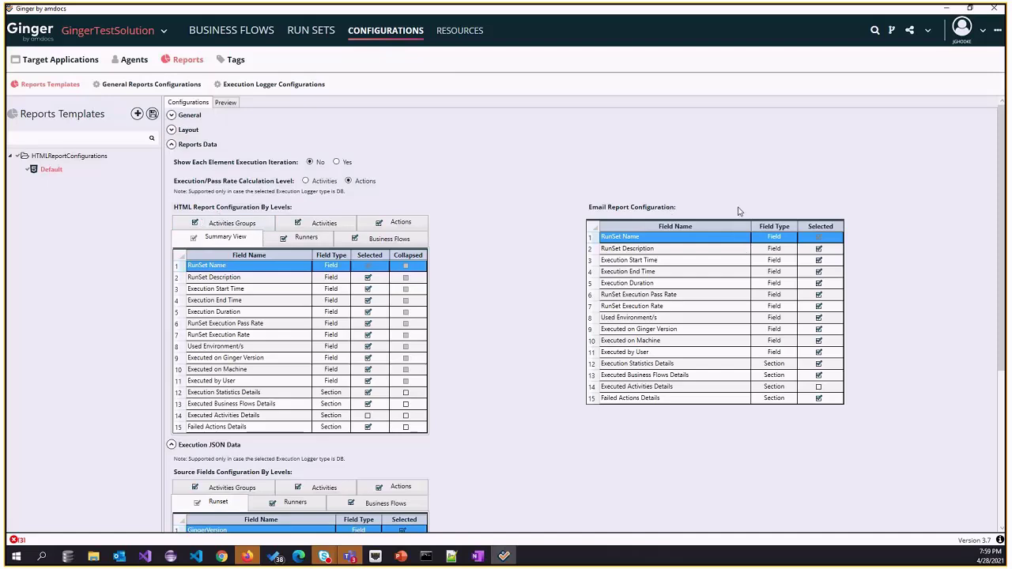
{"action": "scroll", "coordinate": [230, 233], "scroll_direction": "down", "scroll_amount": 5}
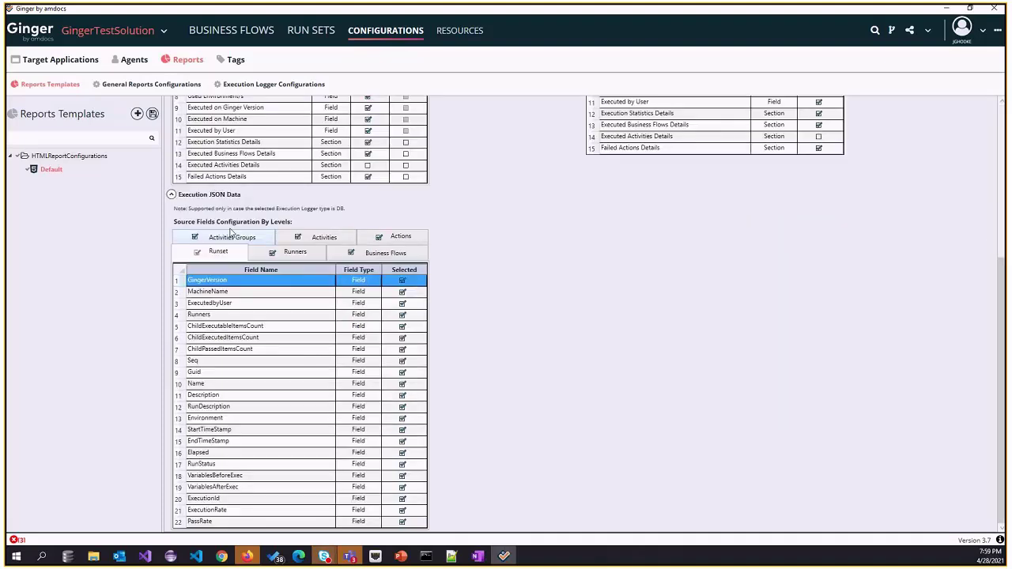
Step: Exclude the Actions level from the execution JSON data, and deselect VariablesBeforeExec and VariablesAfterExec at the Activities level
{"action": "left_click", "coordinate": [379, 238]}
{"action": "left_click", "coordinate": [321, 238]}
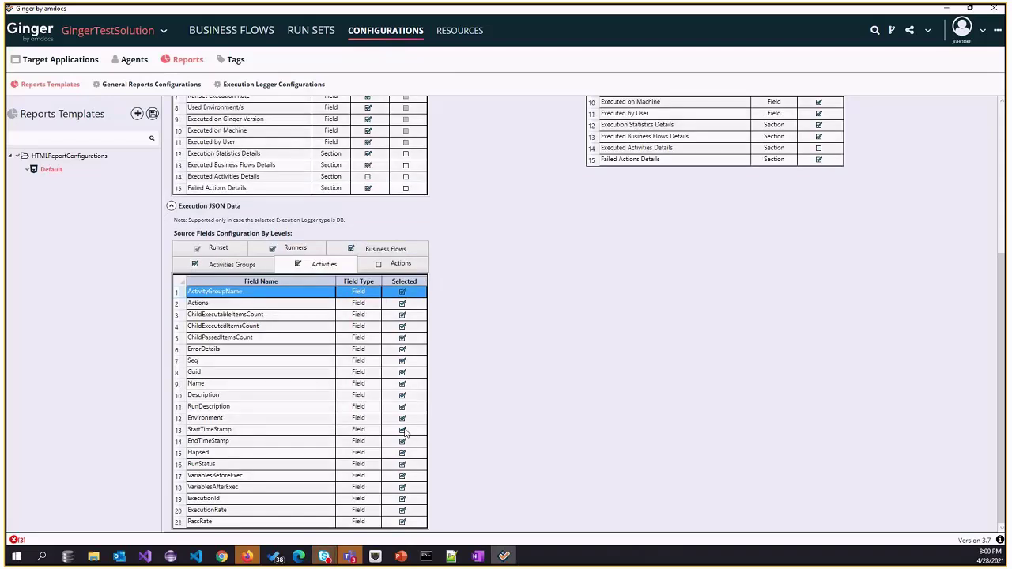
{"action": "left_click", "coordinate": [321, 478]}
{"action": "left_click", "coordinate": [403, 477]}
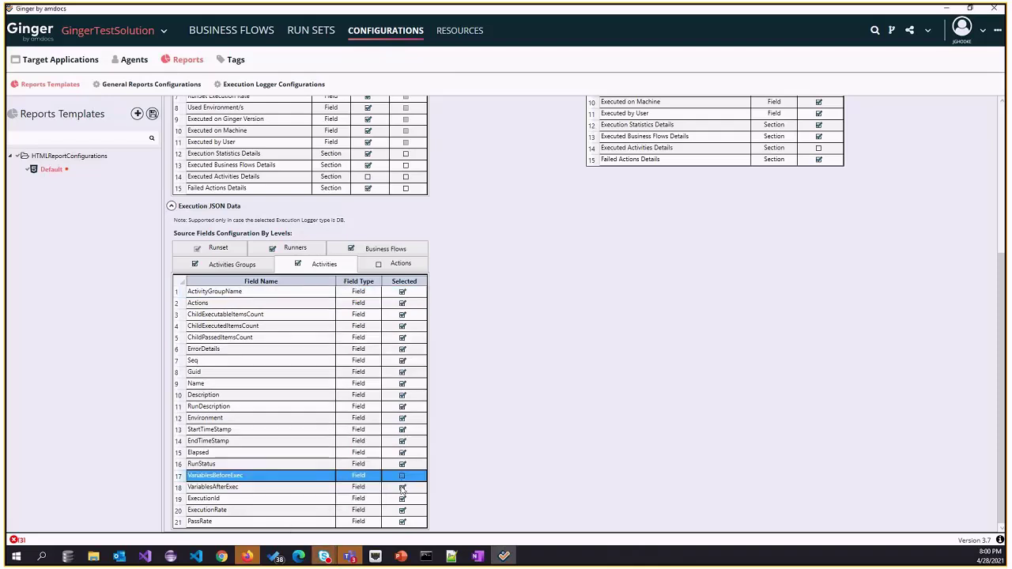
{"action": "left_click", "coordinate": [404, 489]}
{"action": "left_click", "coordinate": [403, 488]}
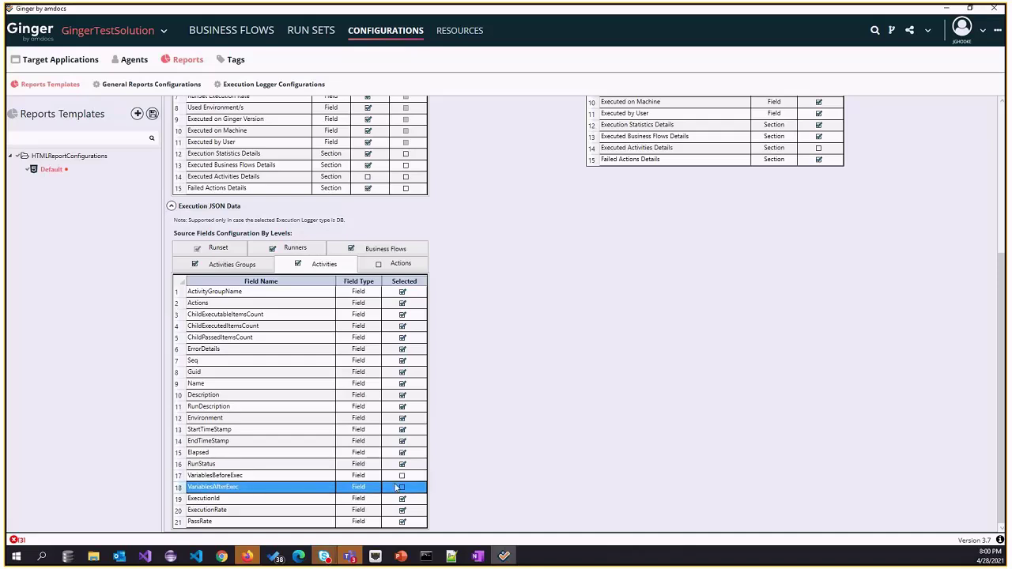
{"action": "left_click", "coordinate": [281, 477]}
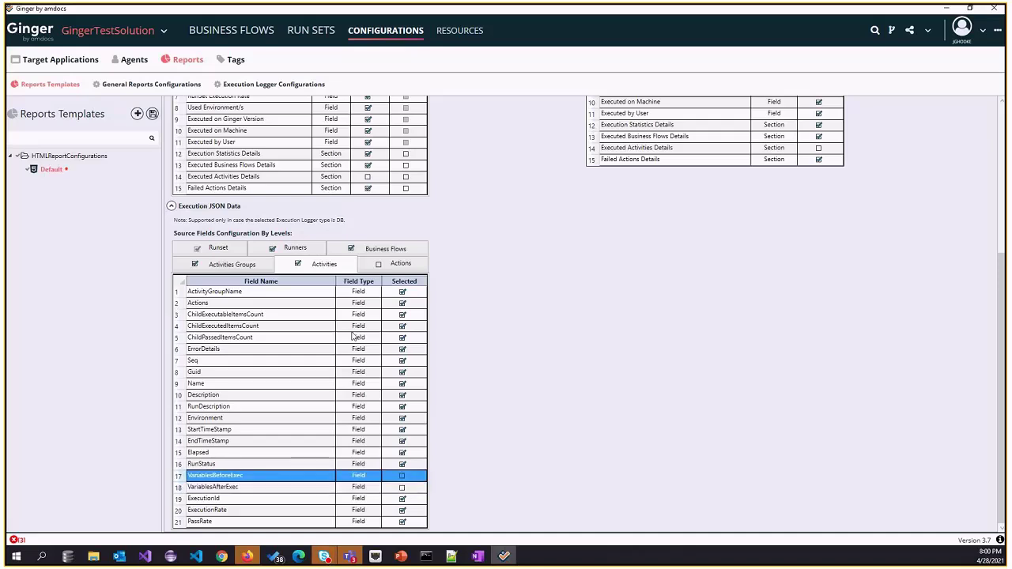
Step: Check the Runset level's JSON fields, then save the report template changes and return to the Default Run Set
{"action": "left_click", "coordinate": [221, 250]}
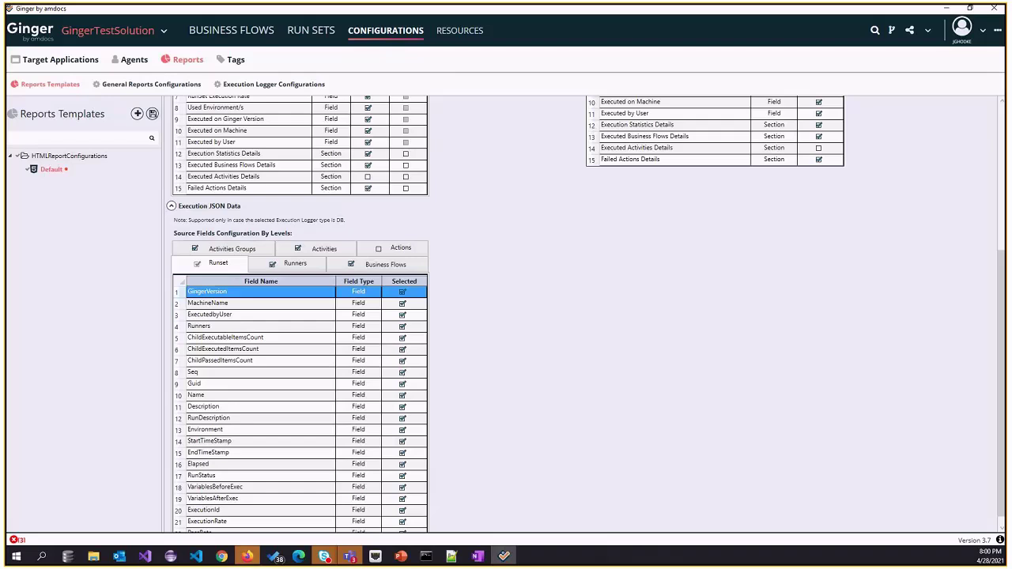
{"action": "left_click", "coordinate": [277, 479]}
{"action": "scroll", "coordinate": [277, 481], "scroll_direction": "down", "scroll_amount": 1}
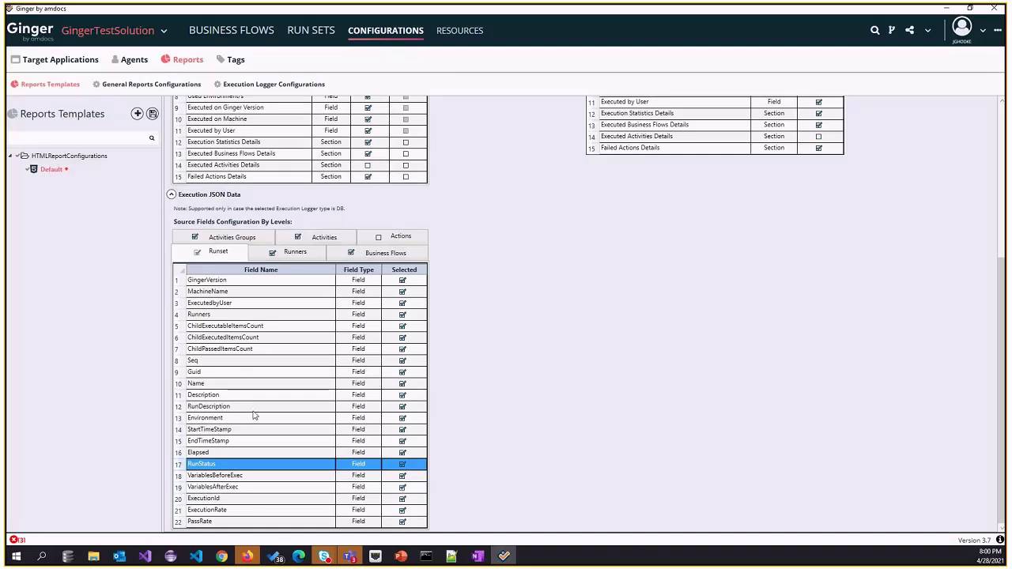
{"action": "left_click", "coordinate": [152, 113]}
{"action": "left_click", "coordinate": [313, 31]}
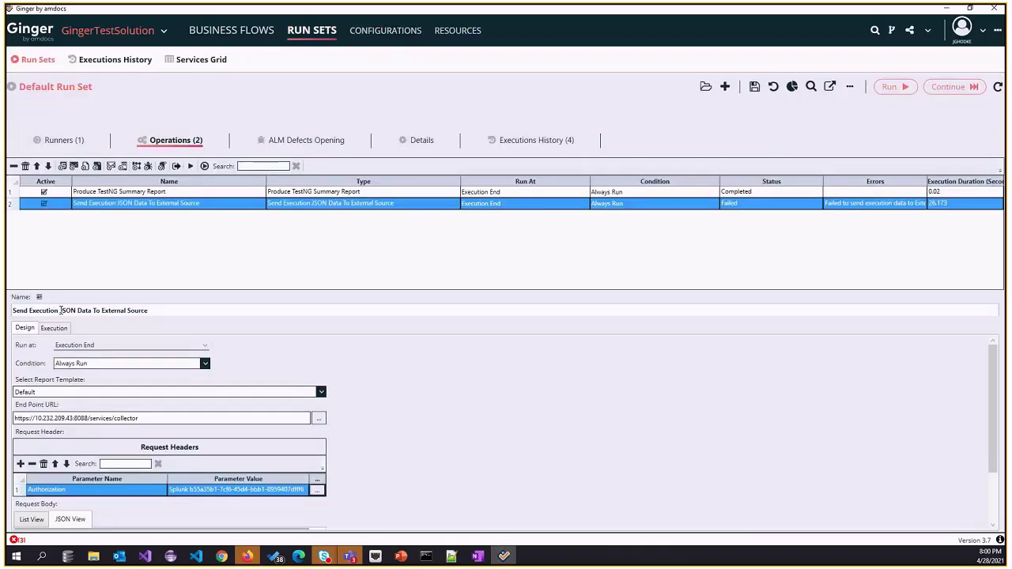
Step: Confirm Default as the operation's report template and highlight the ExecutionJsonData placeholder in the JSON request body
{"action": "left_click", "coordinate": [69, 393]}
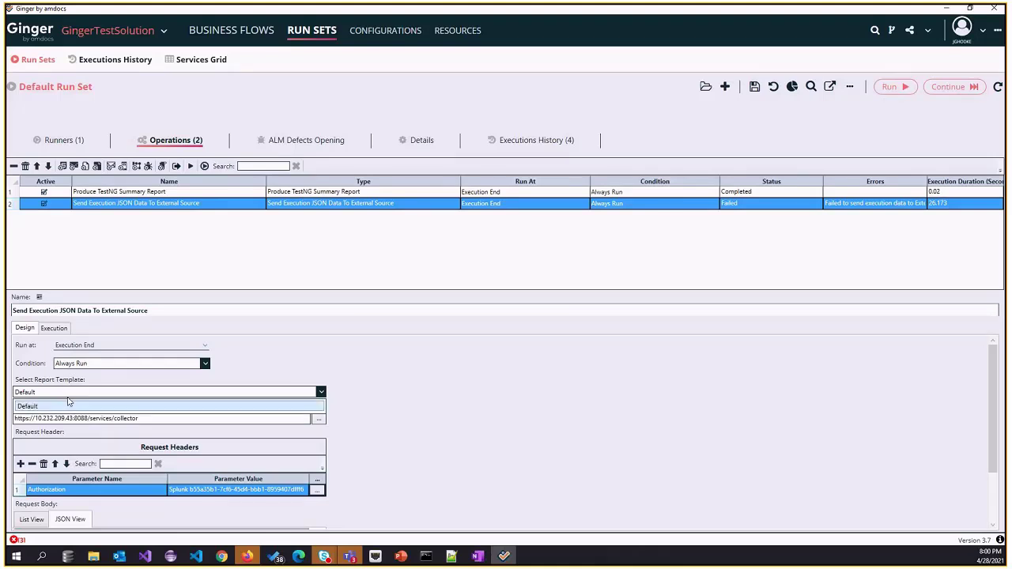
{"action": "left_click", "coordinate": [69, 403]}
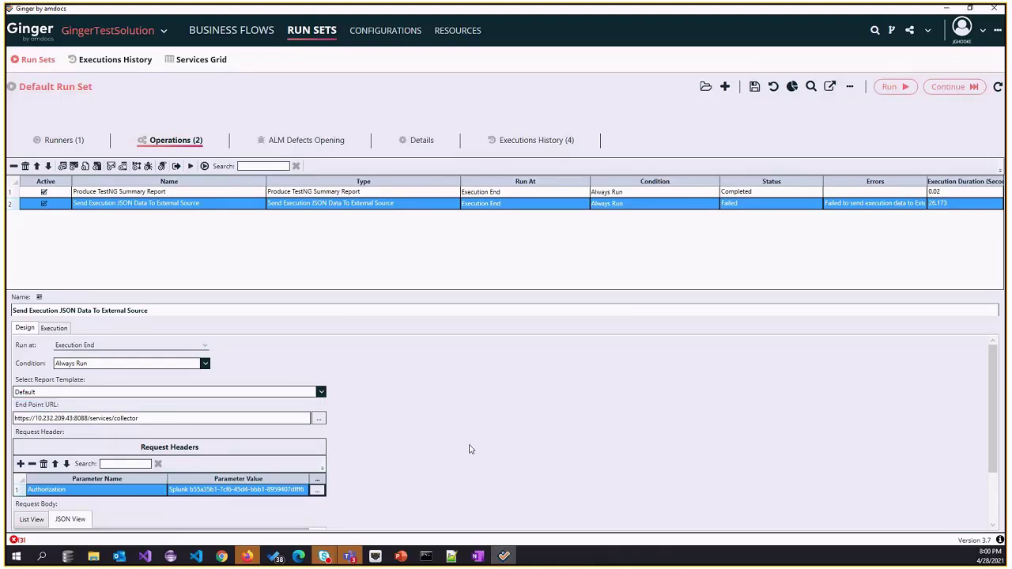
{"action": "scroll", "coordinate": [520, 454], "scroll_direction": "down", "scroll_amount": 2}
{"action": "left_click_drag", "start_coordinate": [44, 487], "coordinate": [98, 488]}
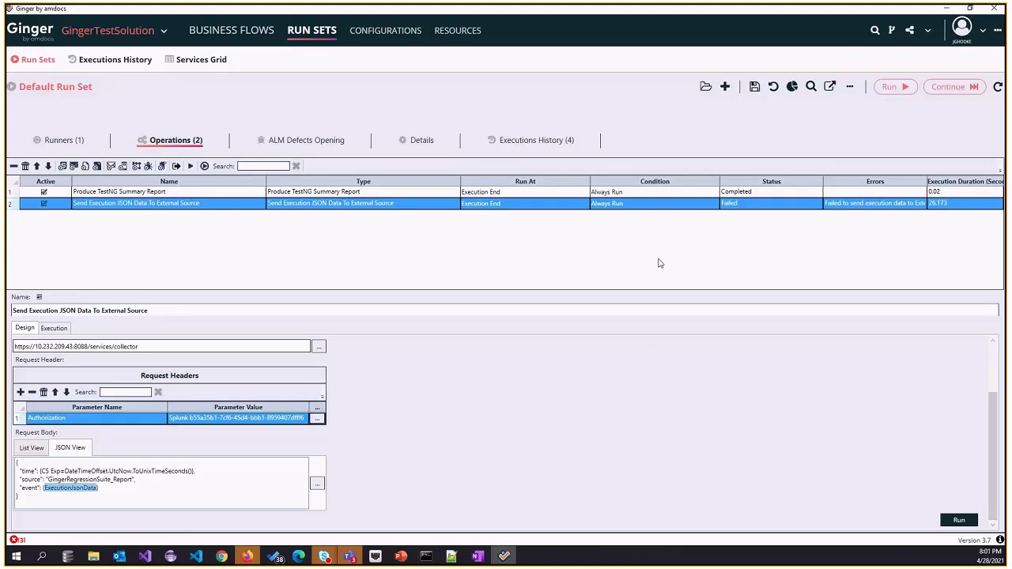
Step: View the Produce TestNG Summary Report operation, then return to Send Execution JSON Data To External Source and show its request body as JSON
{"action": "left_click", "coordinate": [172, 196]}
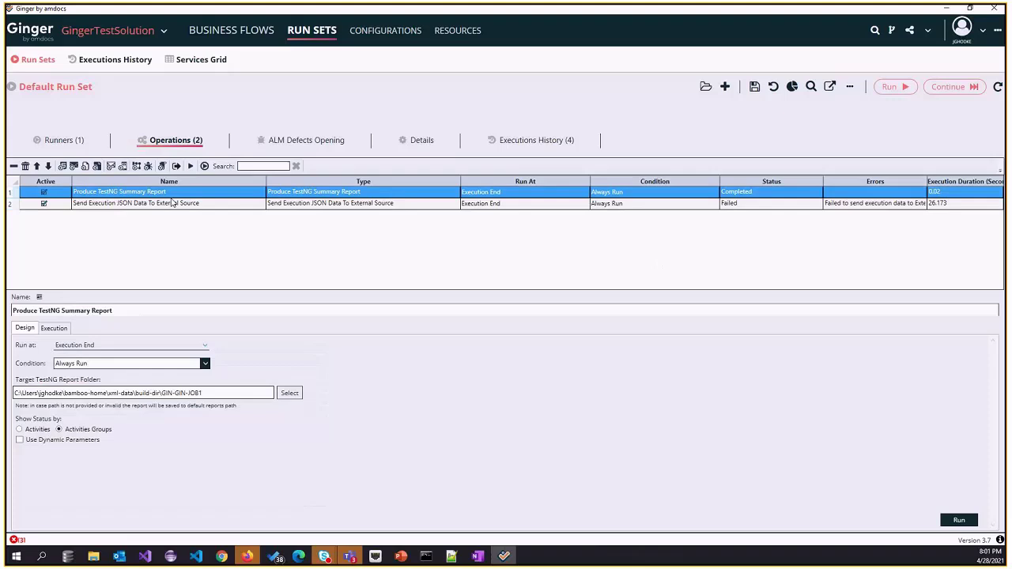
{"action": "left_click", "coordinate": [228, 205]}
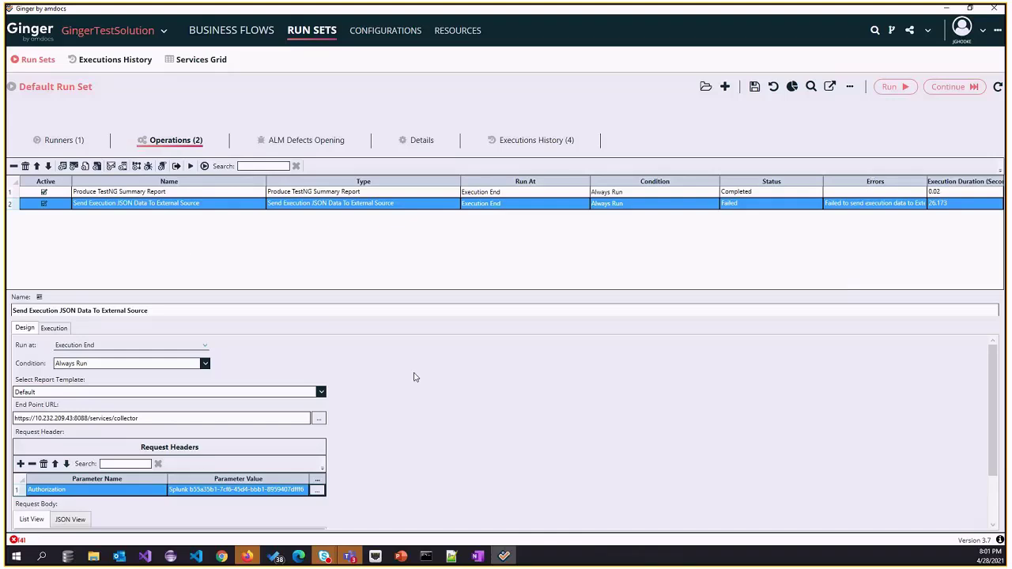
{"action": "left_click", "coordinate": [143, 418]}
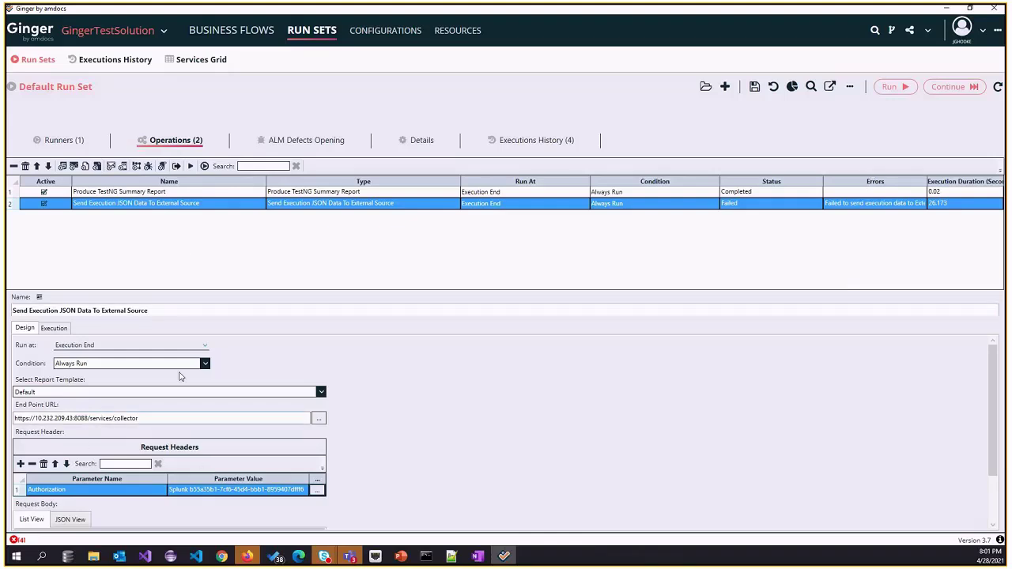
{"action": "scroll", "coordinate": [148, 488], "scroll_direction": "down", "scroll_amount": 2}
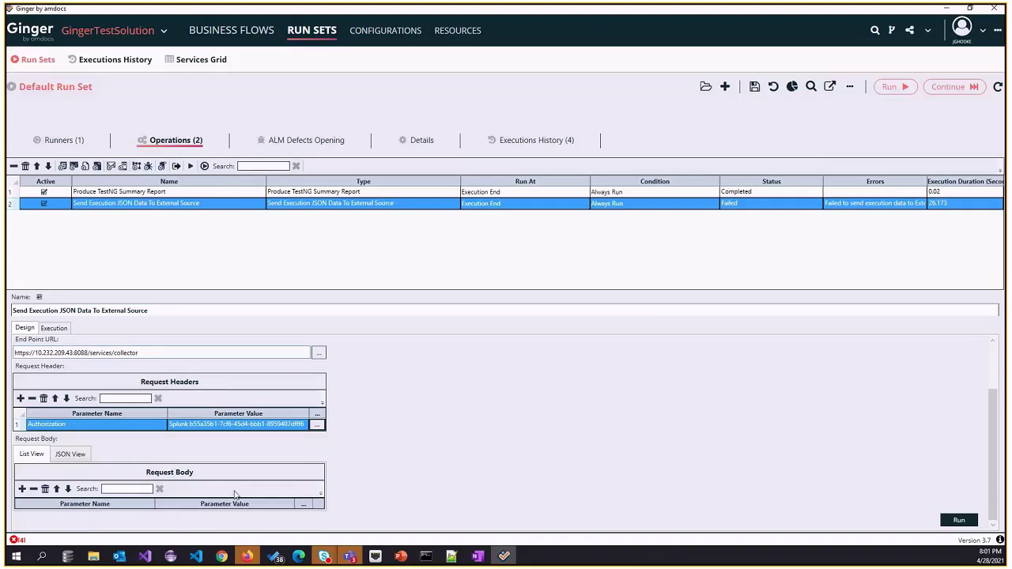
{"action": "left_click", "coordinate": [70, 454]}
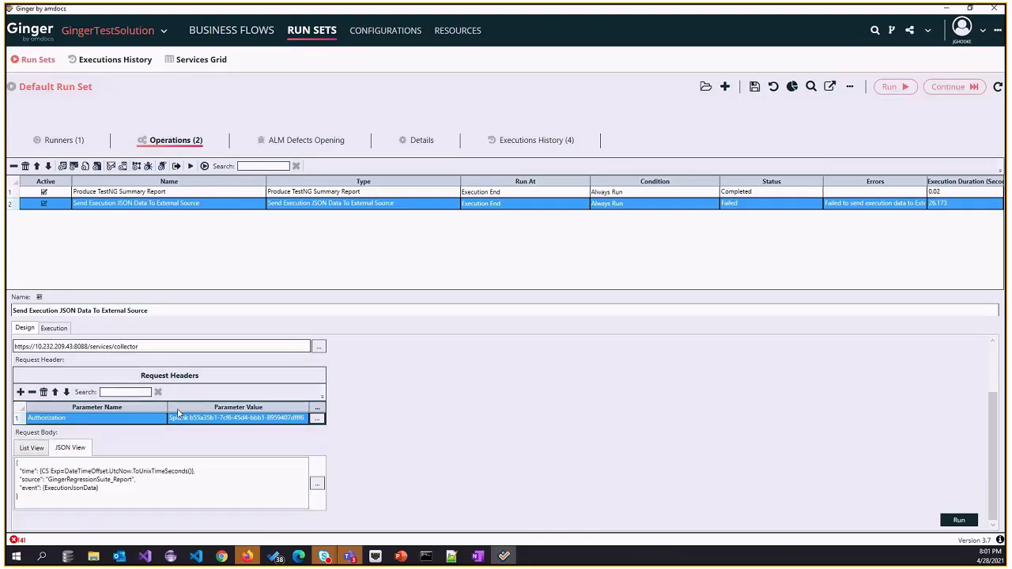